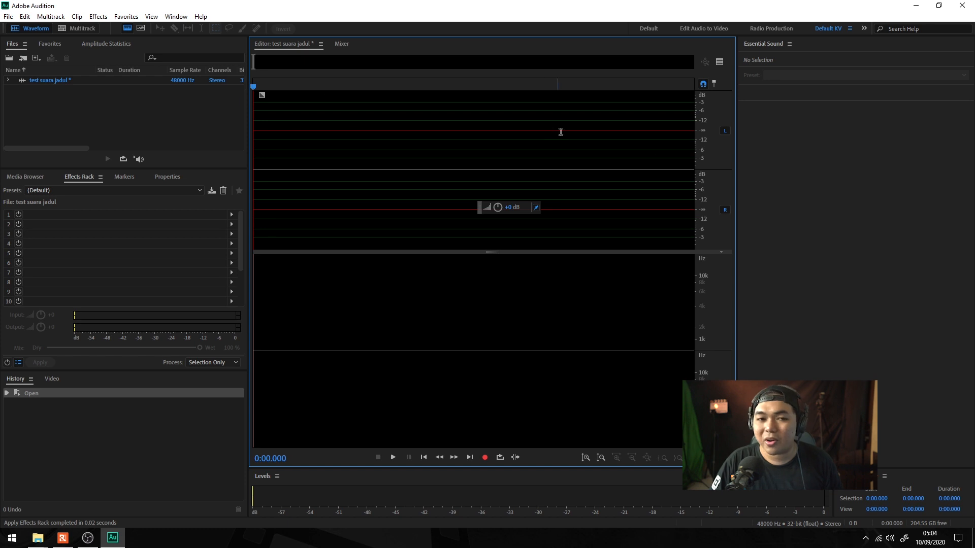
Record about 12 seconds of speech into the empty stereo file and play the take back from near its start.
key(shift+space)
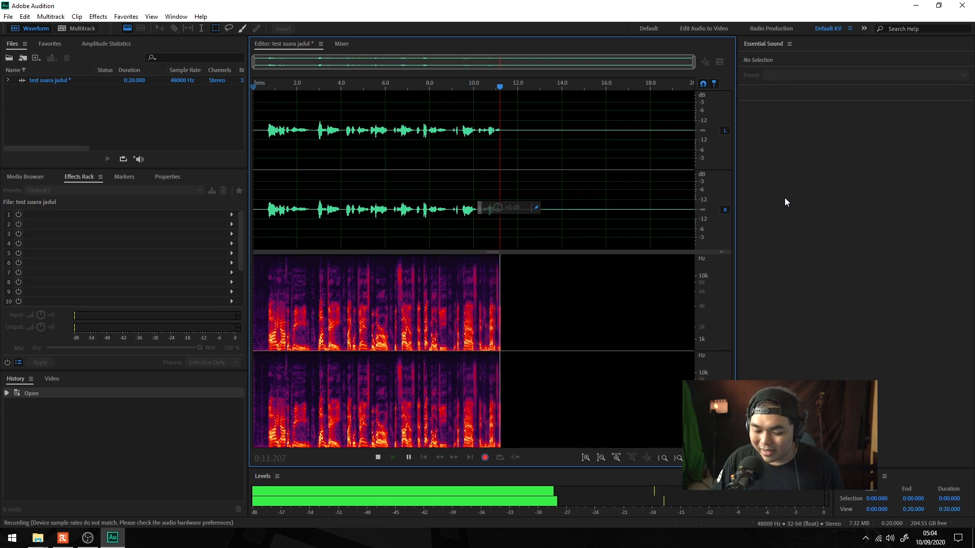
key(space)
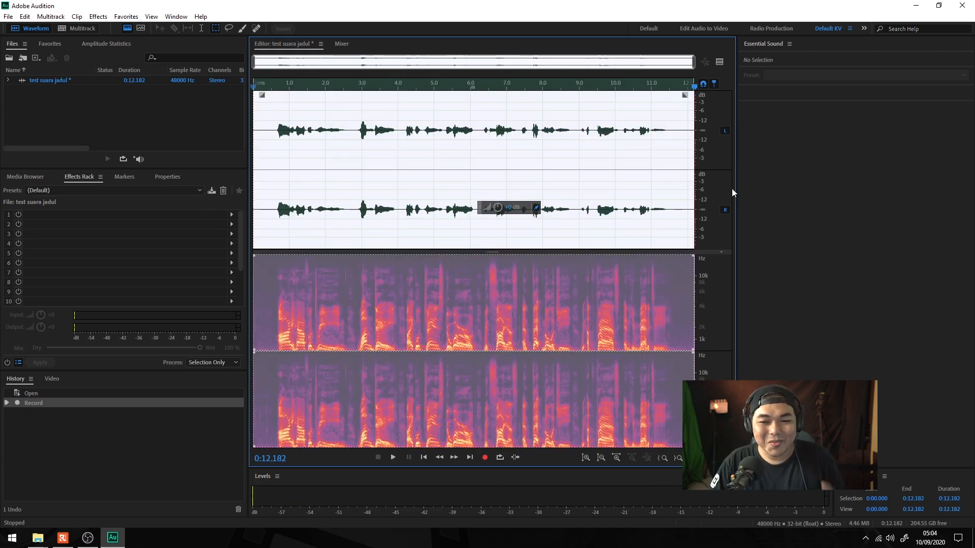
click(292, 155)
drag(287, 90, 255, 92)
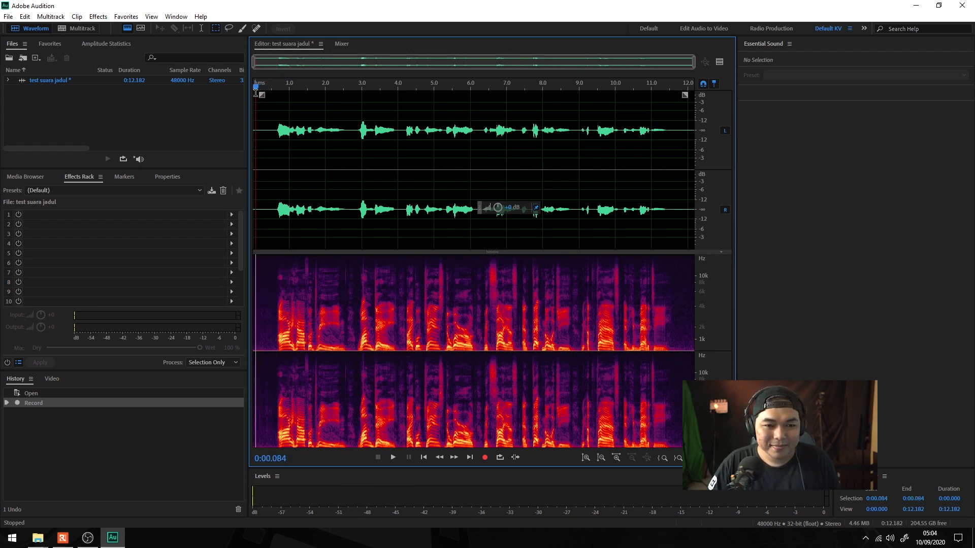
key(space)
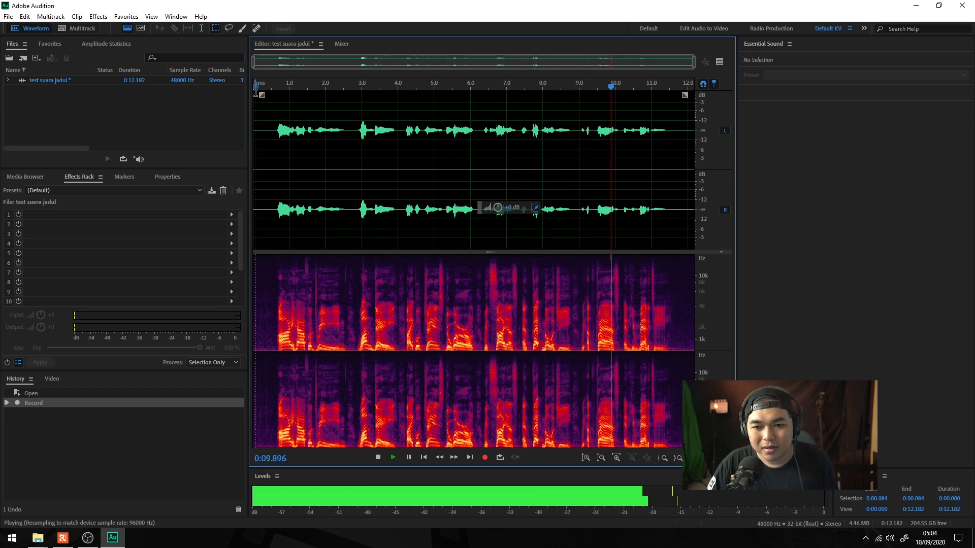
key(space)
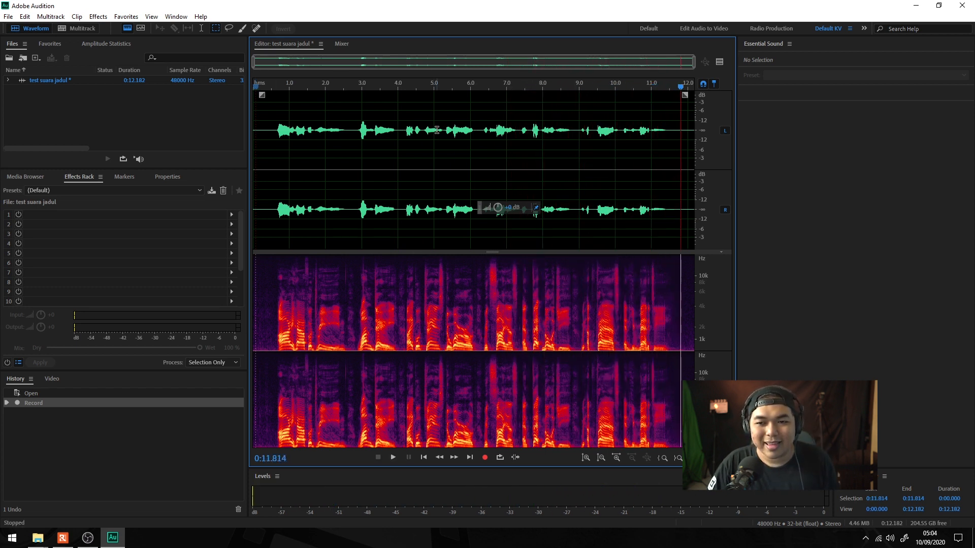
Trim the silence at both ends of the recording, deleting about 0.34 s at the start and about 0.4 s at the end.
drag(259, 87, 262, 88)
drag(272, 129, 245, 138)
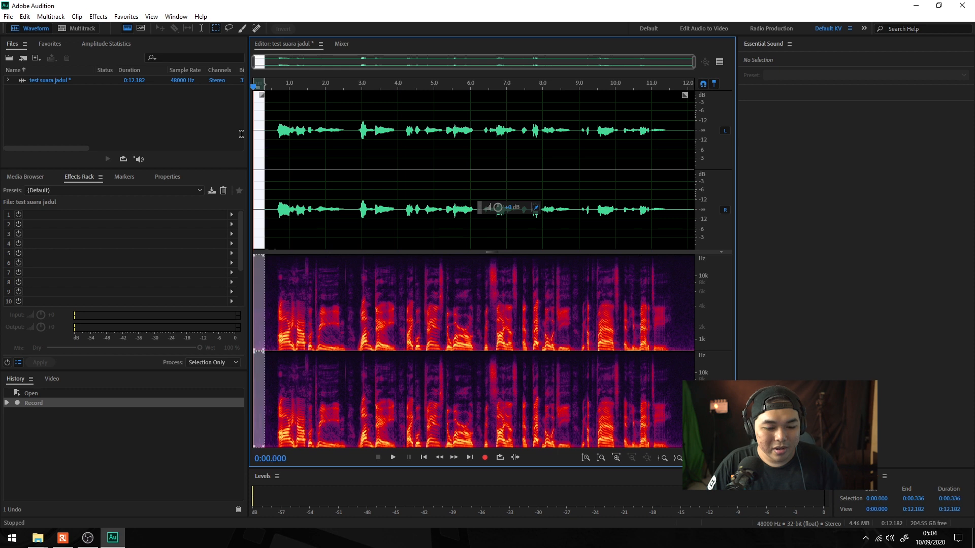
key(Delete)
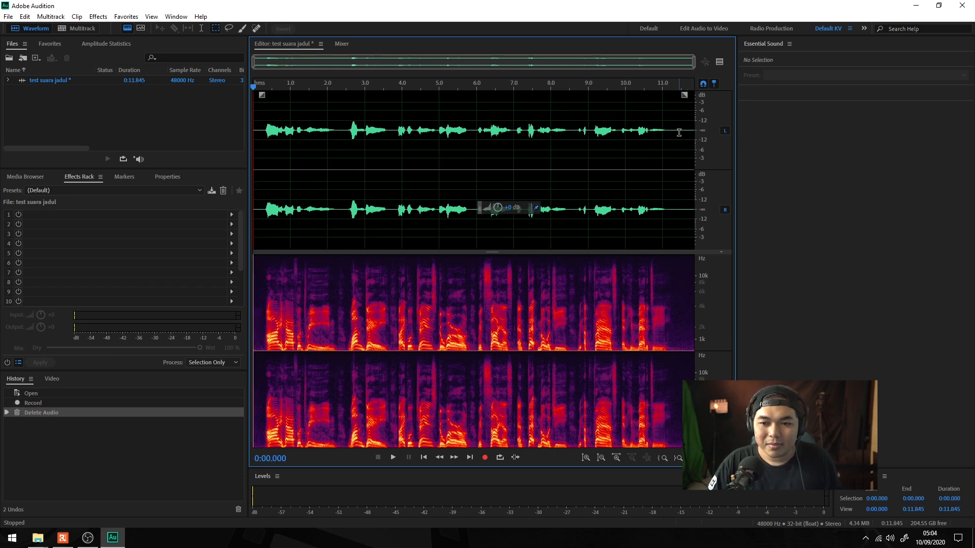
drag(678, 132, 696, 132)
key(Delete)
click(632, 176)
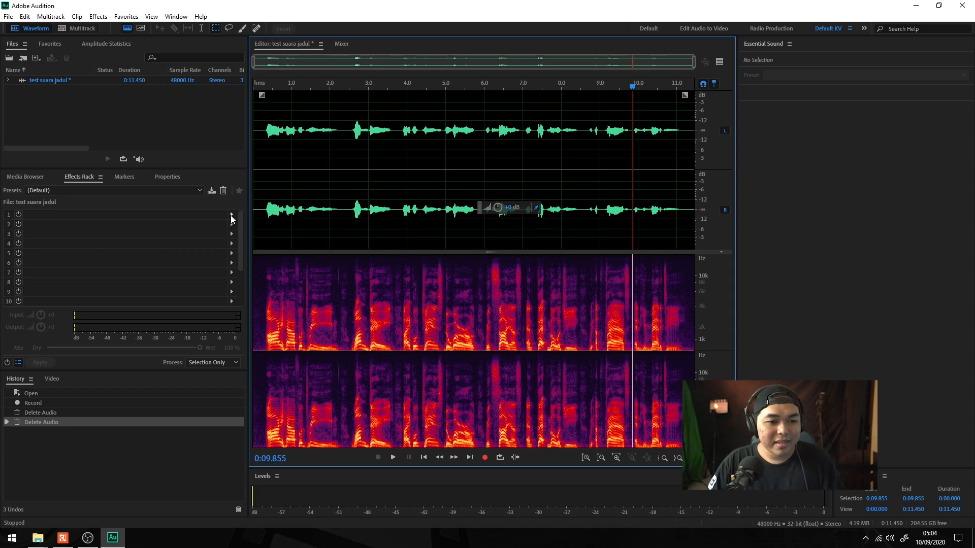
click(98, 17)
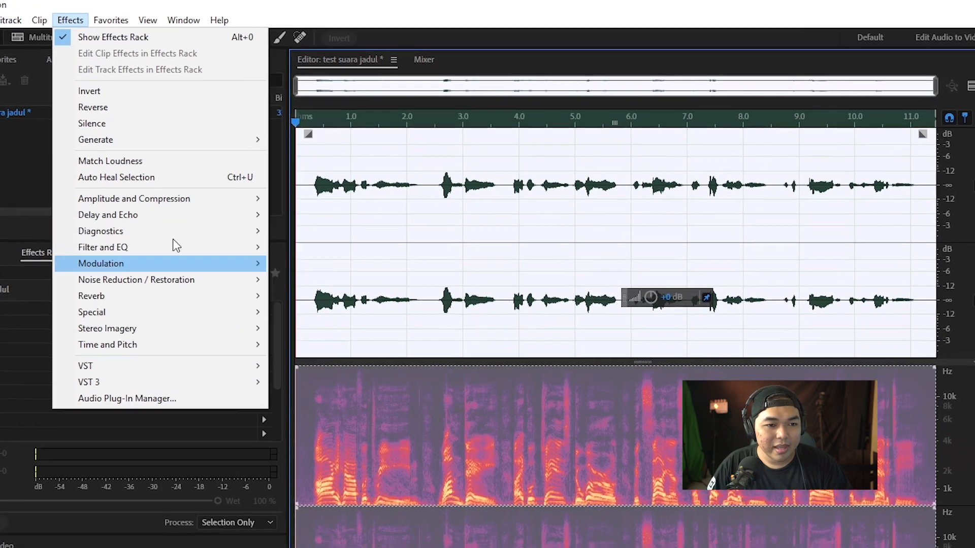
mouse_move(185, 200)
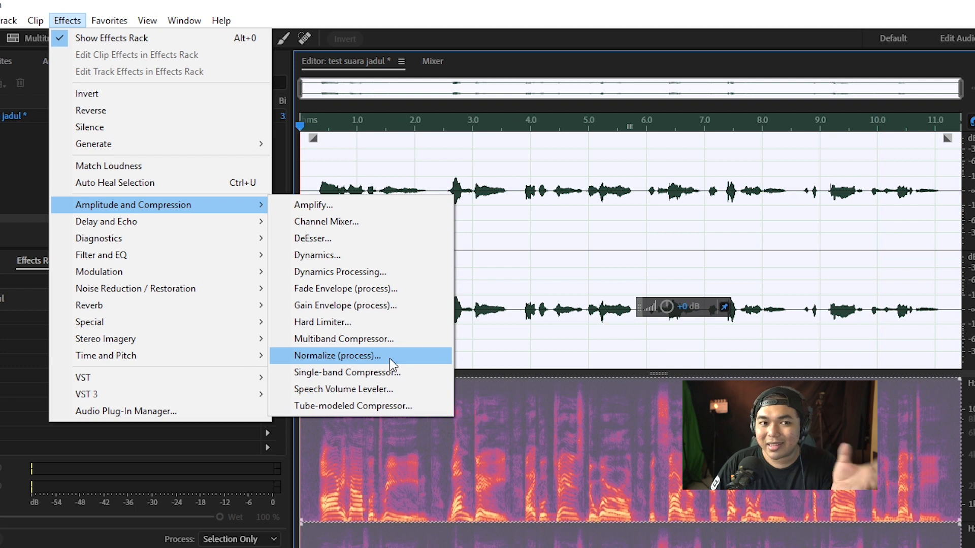
click(20, 332)
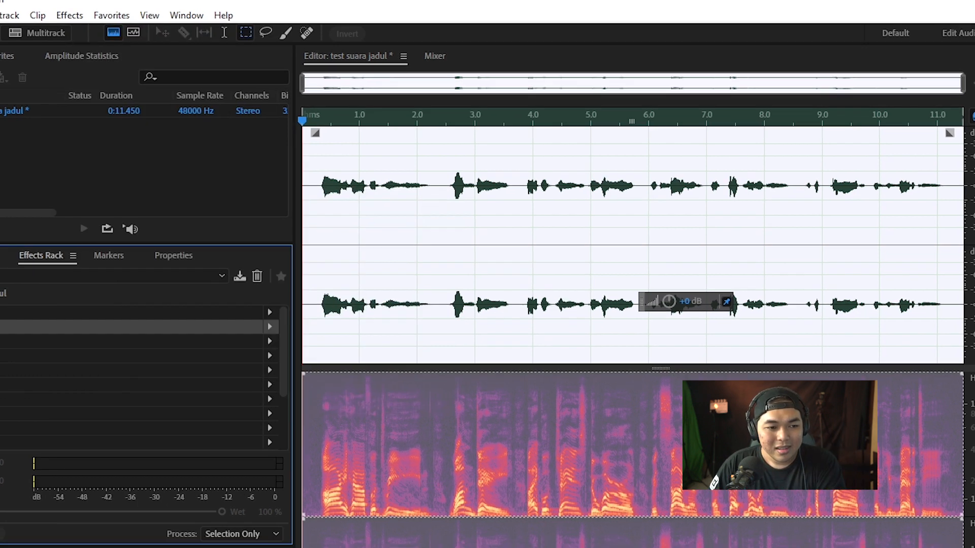
click(99, 314)
click(337, 137)
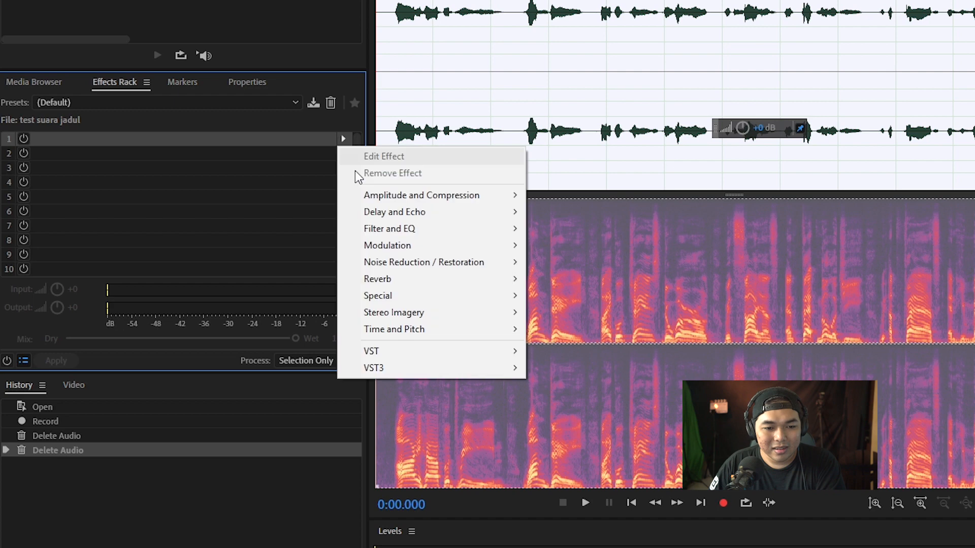
mouse_move(430, 197)
click(492, 2)
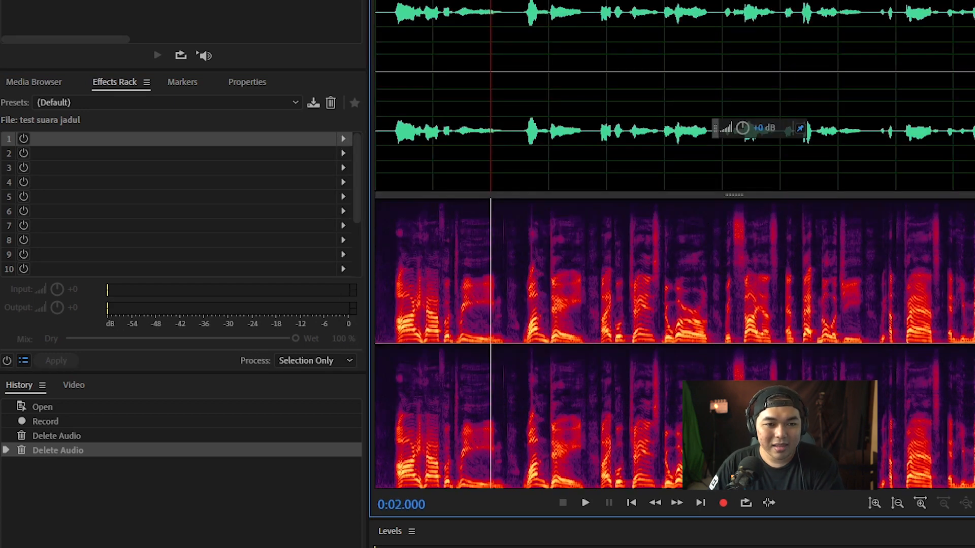
Normalize the whole recording to -3 dB with all channels treated equally.
key(ctrl+a)
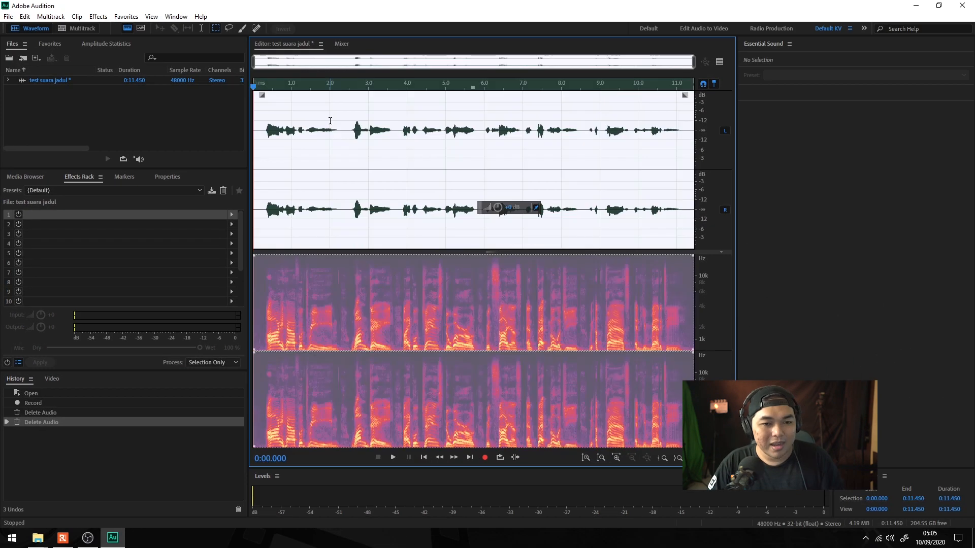
click(98, 16)
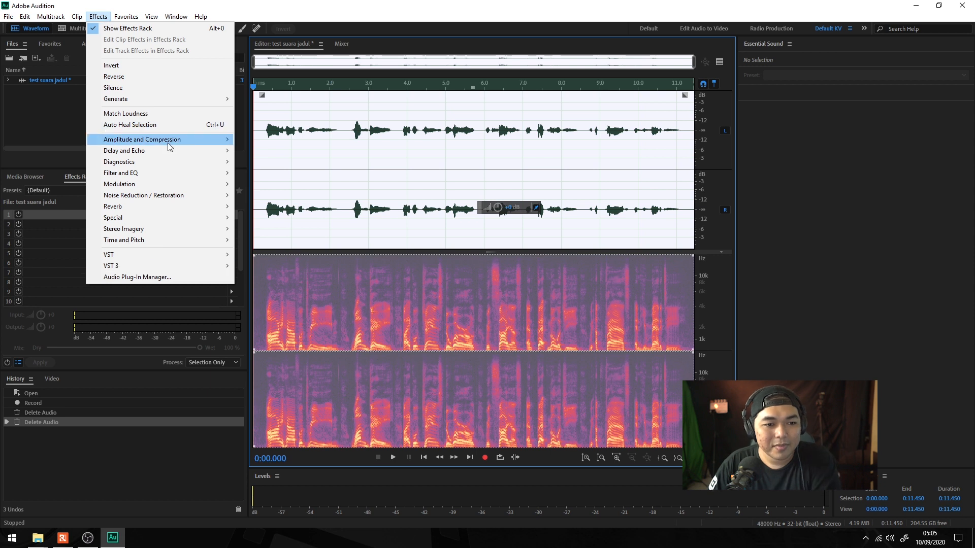
mouse_move(169, 142)
click(292, 235)
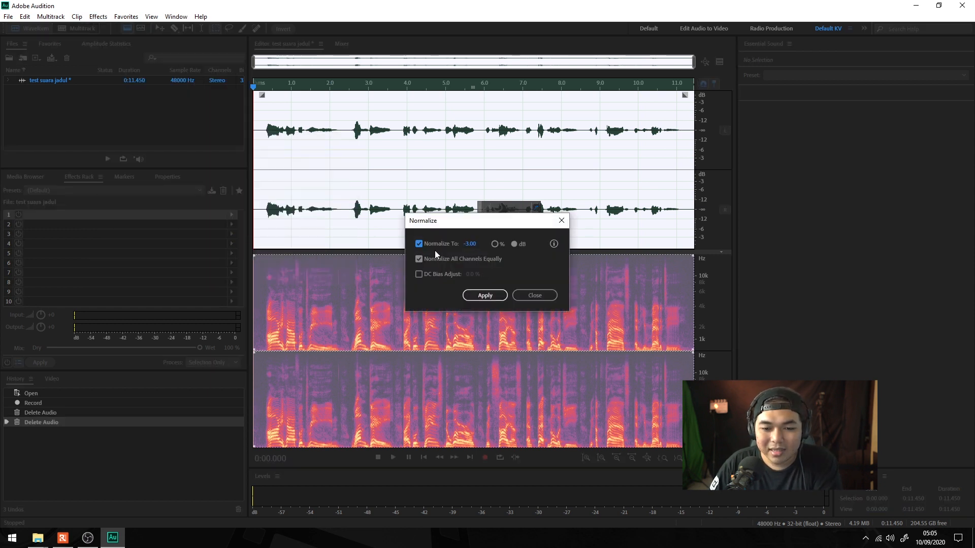
click(492, 297)
Play back the first half of the normalized recording to check its loudness.
click(261, 90)
key(space)
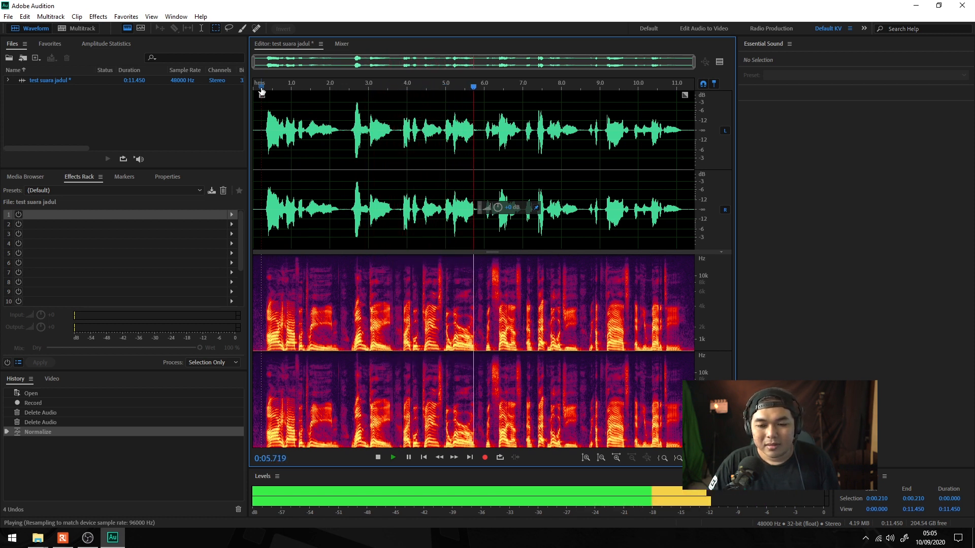
key(space)
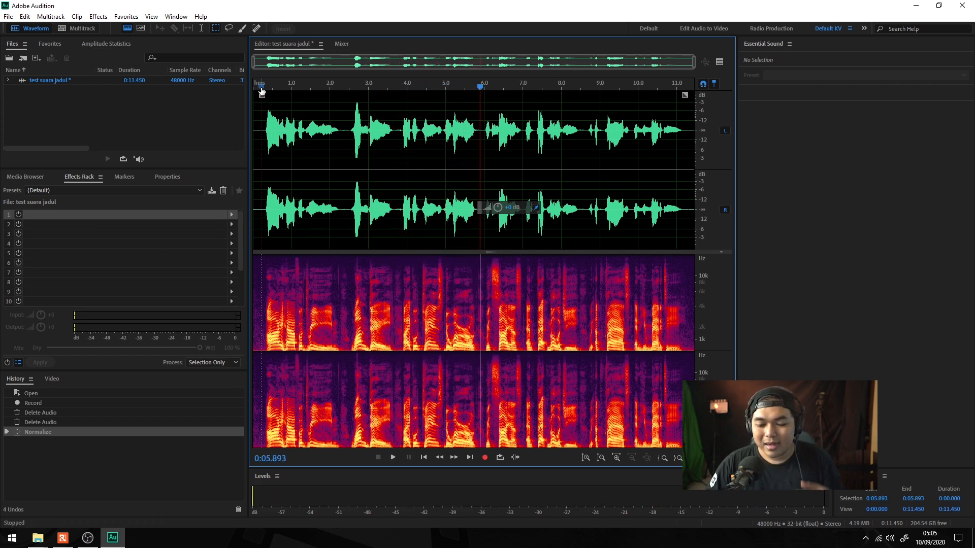
Add a Single-band Compressor in rack slot 1 with threshold -20 dB and ratio 8:1, and apply it to the recording.
click(231, 214)
mouse_move(278, 254)
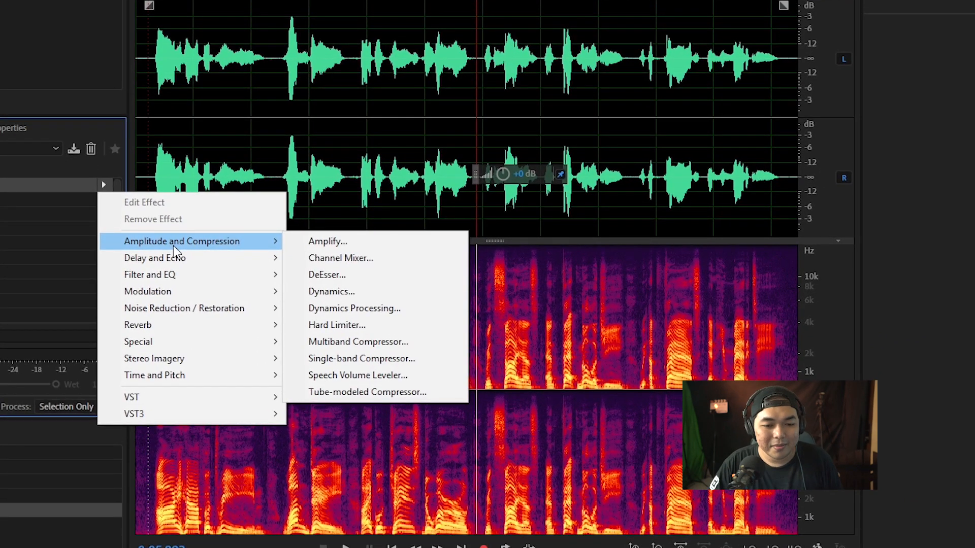
click(399, 363)
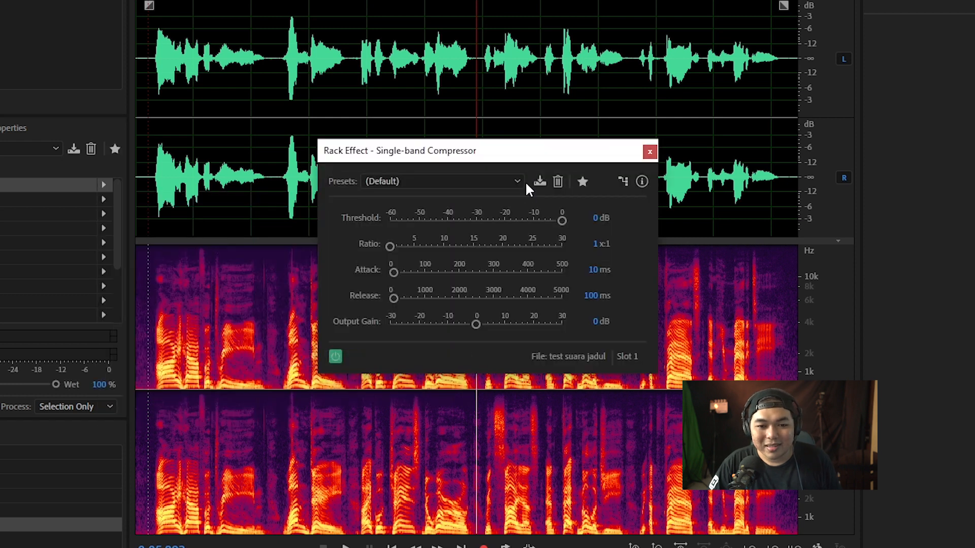
click(597, 218)
text(-2)
key(Return)
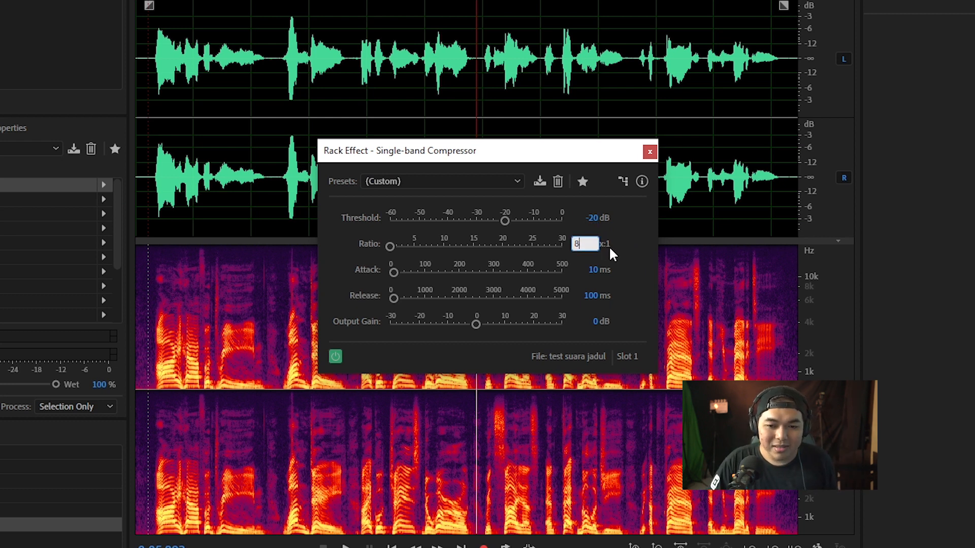
text(8)
key(Return)
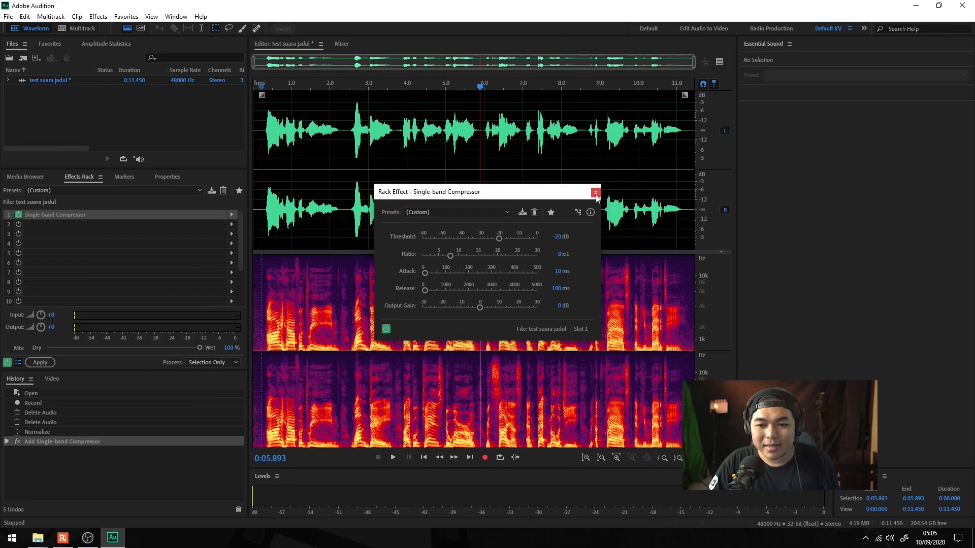
click(596, 193)
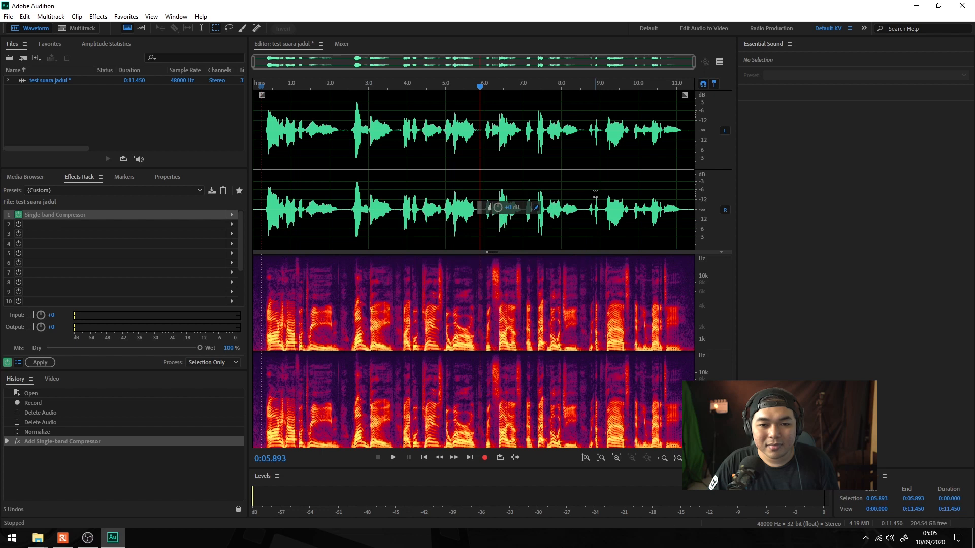
click(46, 363)
click(362, 292)
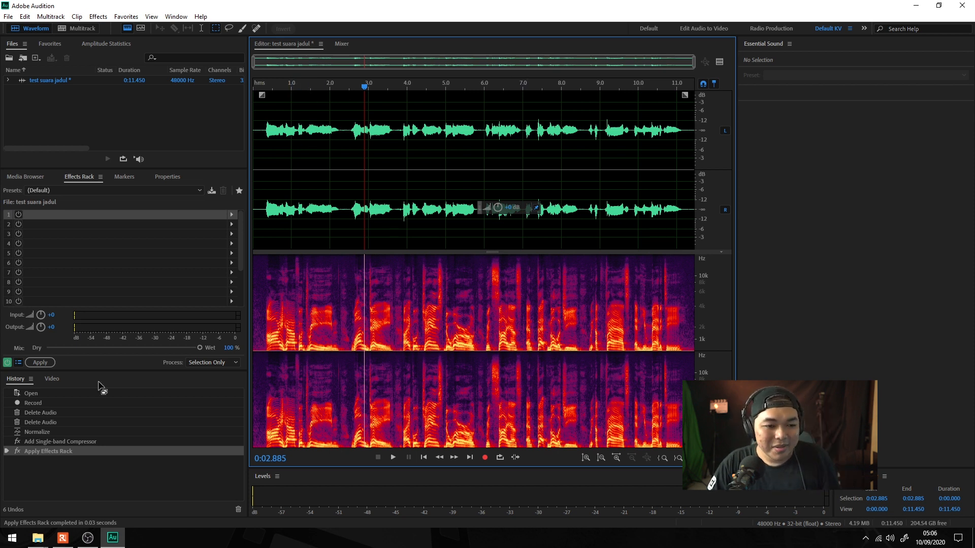
Compare the waveform before and after compression by switching repeatedly between the last two history states.
click(75, 441)
click(78, 452)
click(81, 442)
click(84, 452)
click(85, 442)
click(85, 451)
click(88, 443)
click(89, 451)
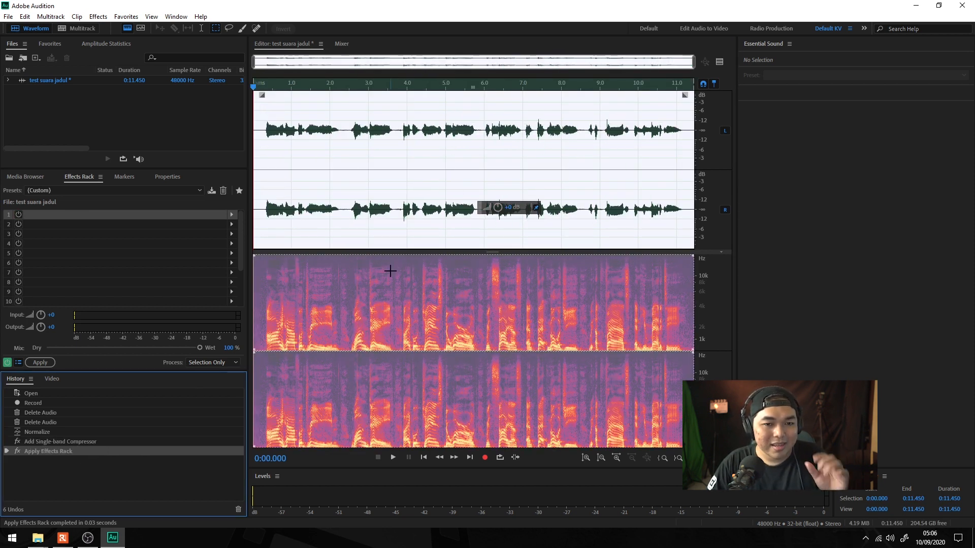
Normalize the entire compressed recording to -3 dB again, keeping all channels equal.
click(359, 168)
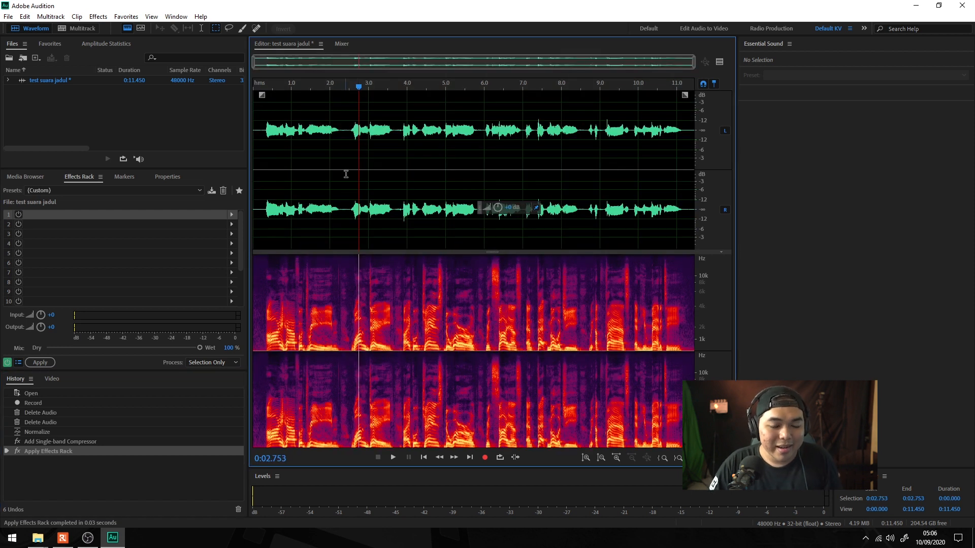
click(416, 117)
key(ctrl+a)
click(104, 18)
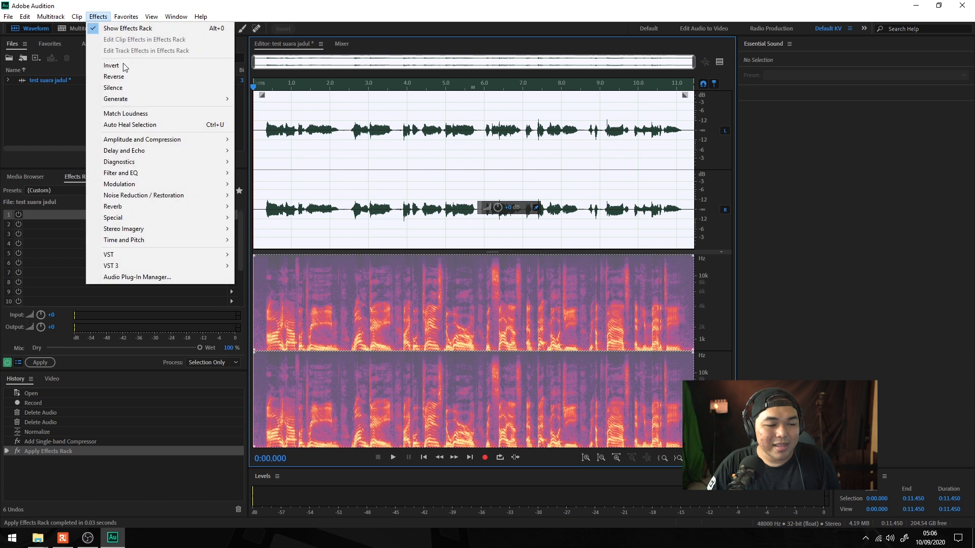
mouse_move(220, 139)
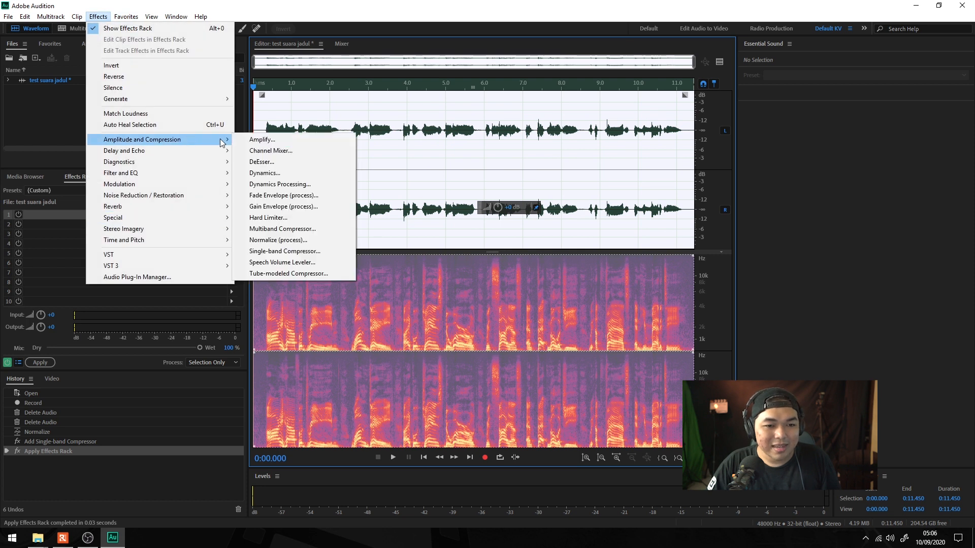
click(277, 241)
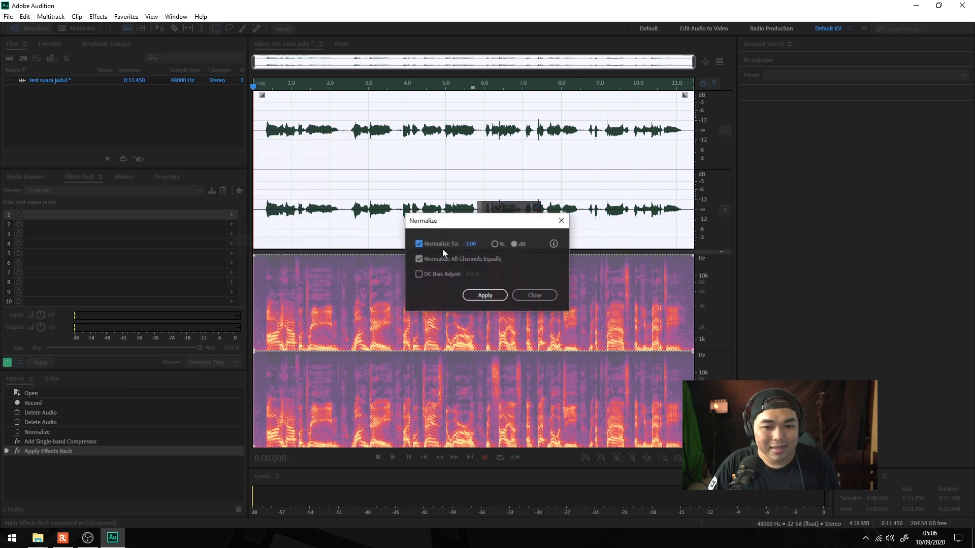
click(477, 299)
click(437, 191)
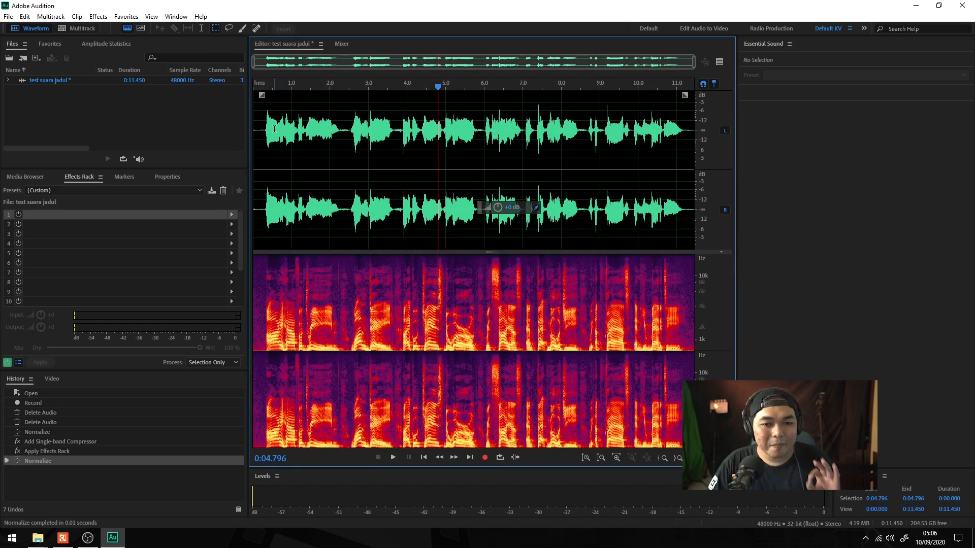
Add a Parametric Equalizer in rack slot 1 and load its Old Time Radio preset.
click(232, 215)
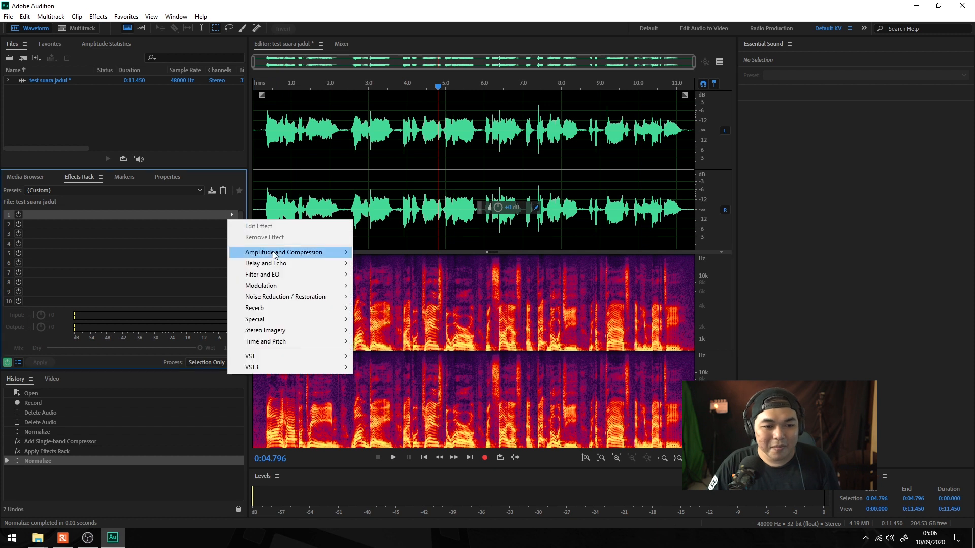
mouse_move(301, 278)
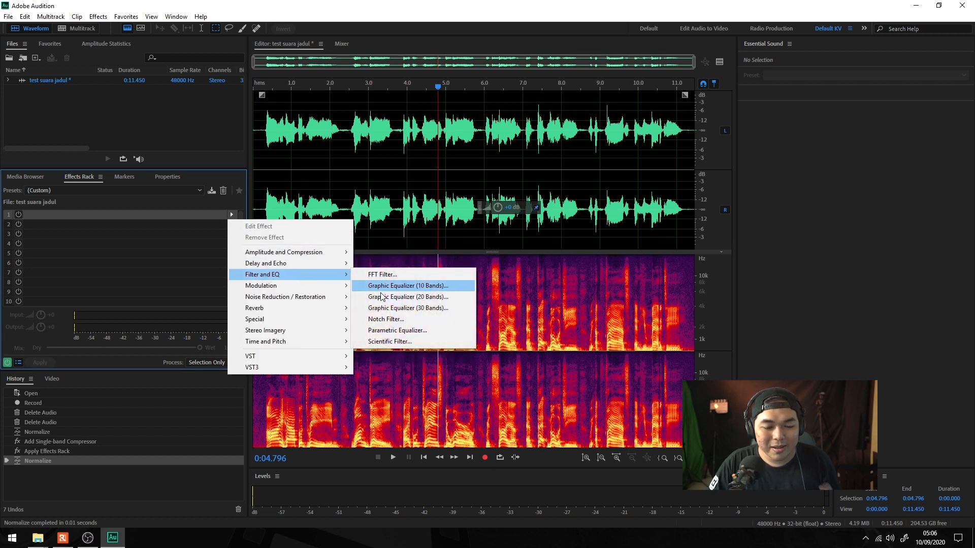
click(398, 331)
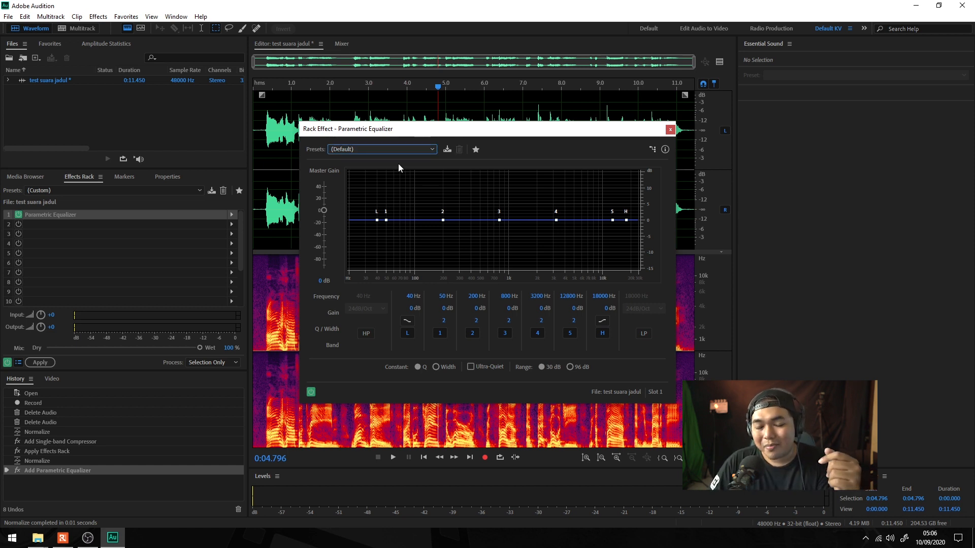
click(402, 153)
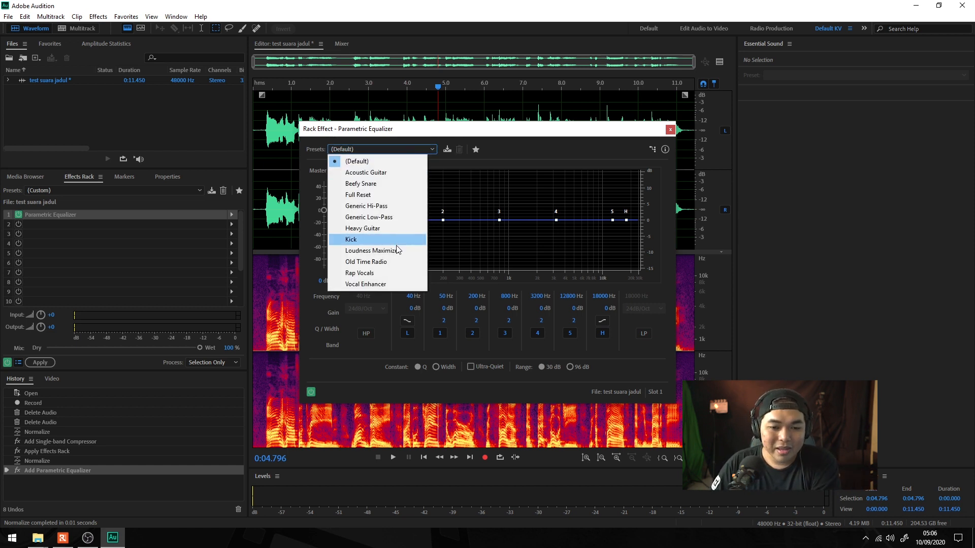
click(395, 260)
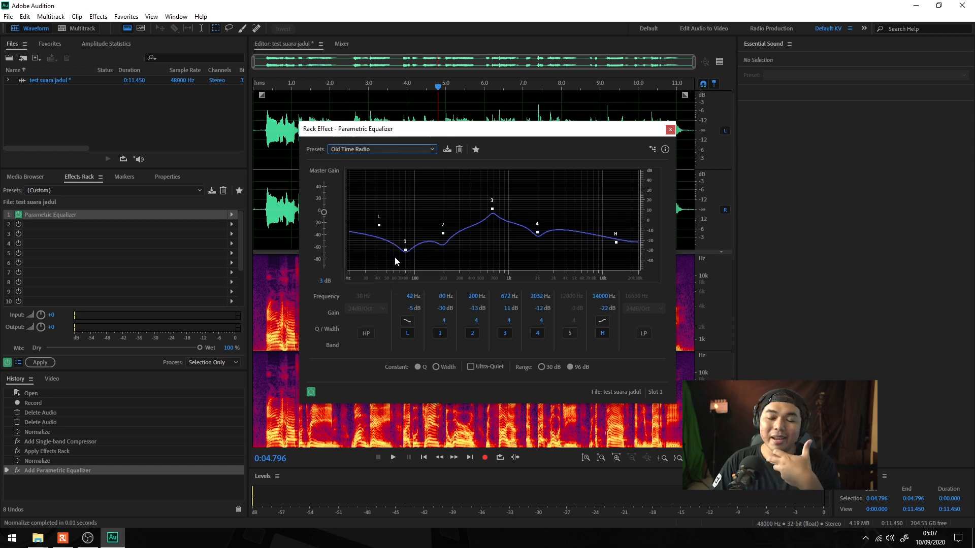
Move the equalizer window off the waveform and play the recording from the start to audition the Old Time Radio preset.
drag(467, 136, 684, 188)
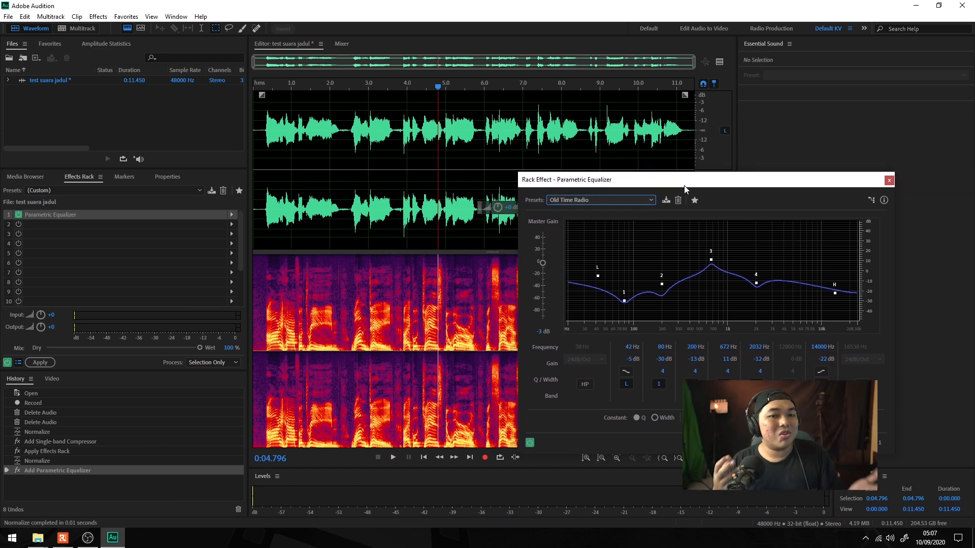
drag(282, 87, 249, 80)
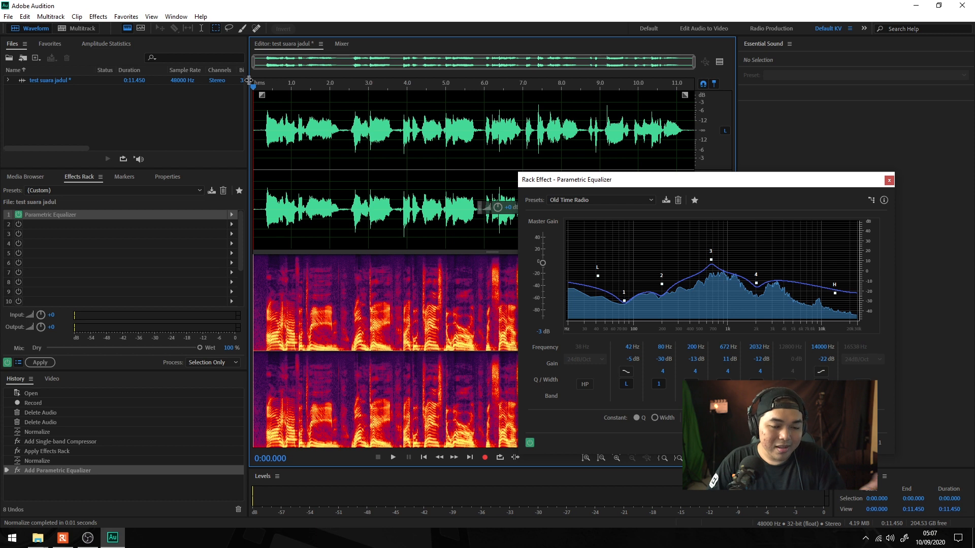
key(space)
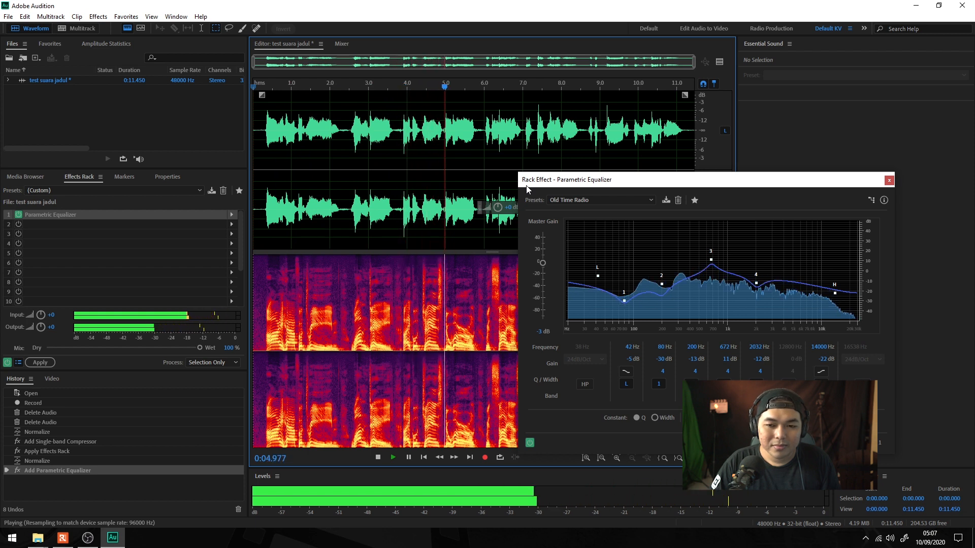
key(space)
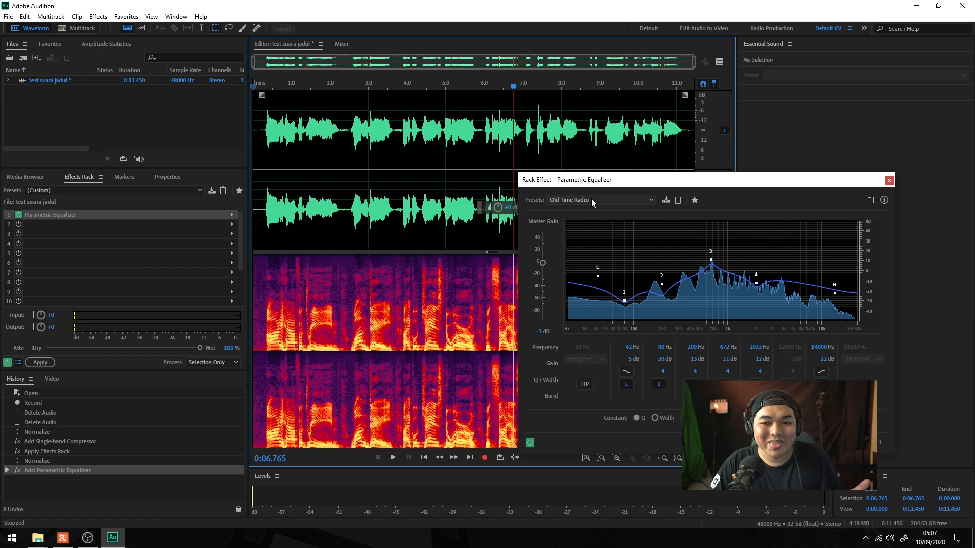
Reset the Parametric Equalizer to its Default preset and close its window.
click(605, 198)
click(599, 211)
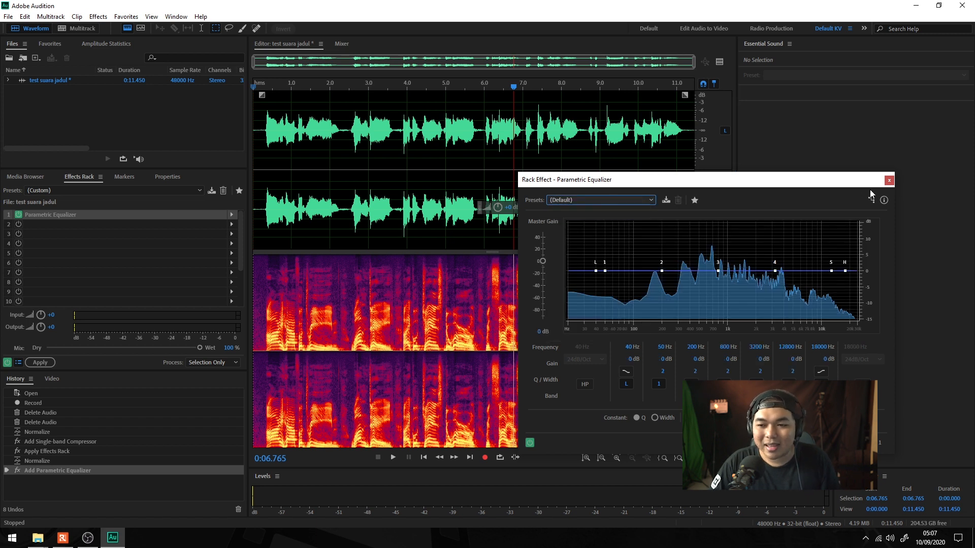
click(888, 180)
Replace the effect in rack slot 1 with an FFT Filter and load its On Hold 400-4k preset.
click(231, 214)
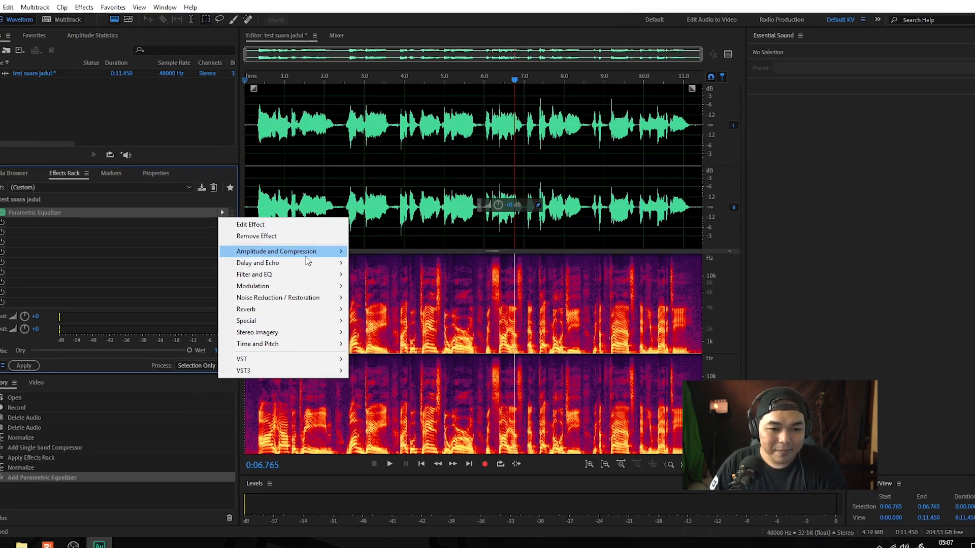
mouse_move(312, 274)
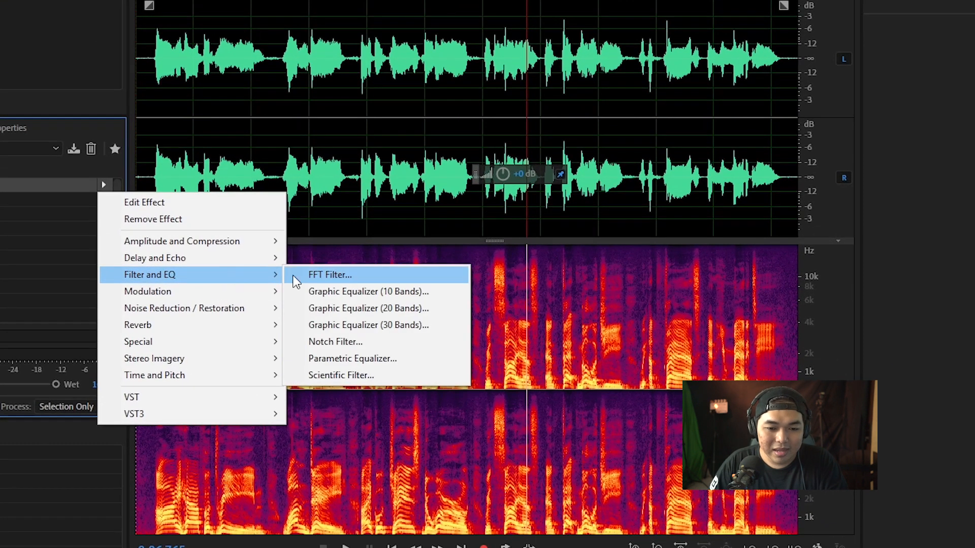
click(323, 280)
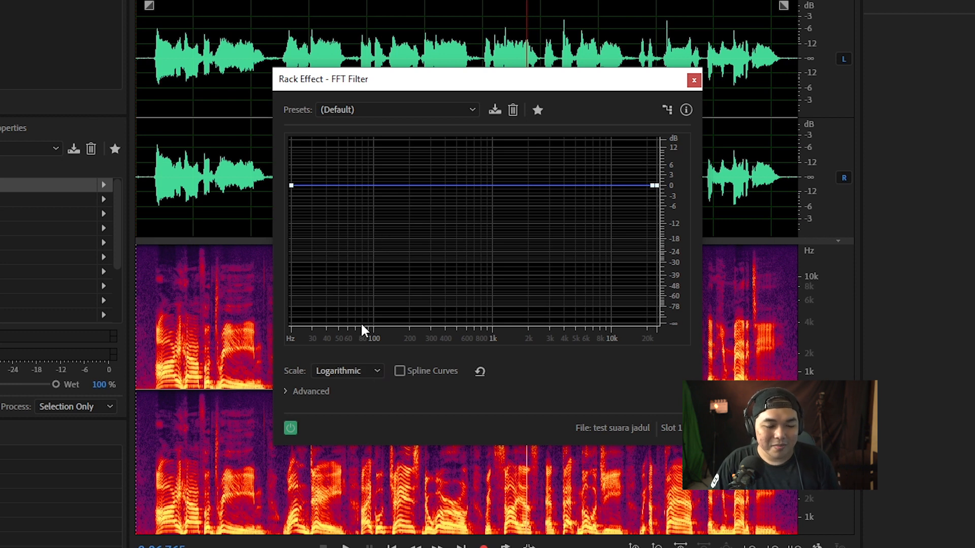
click(438, 110)
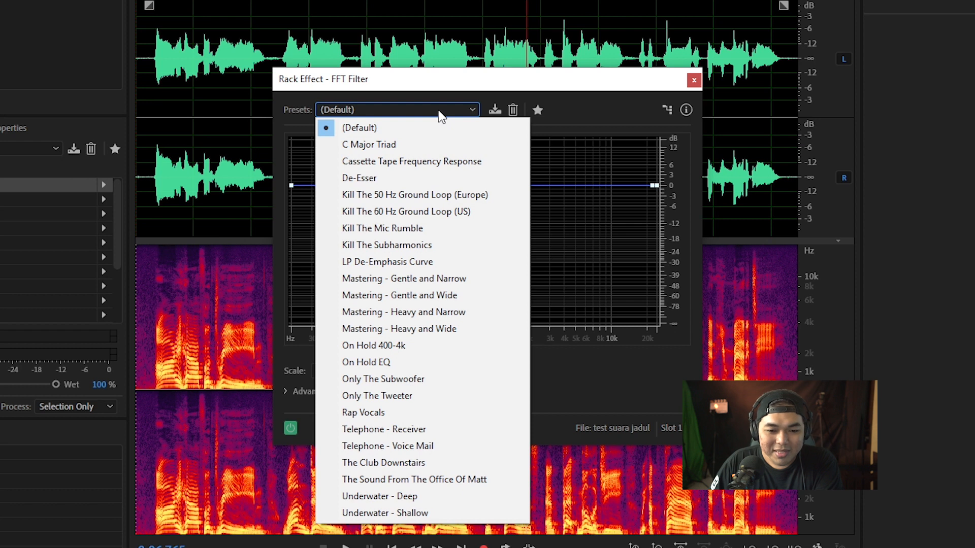
click(428, 345)
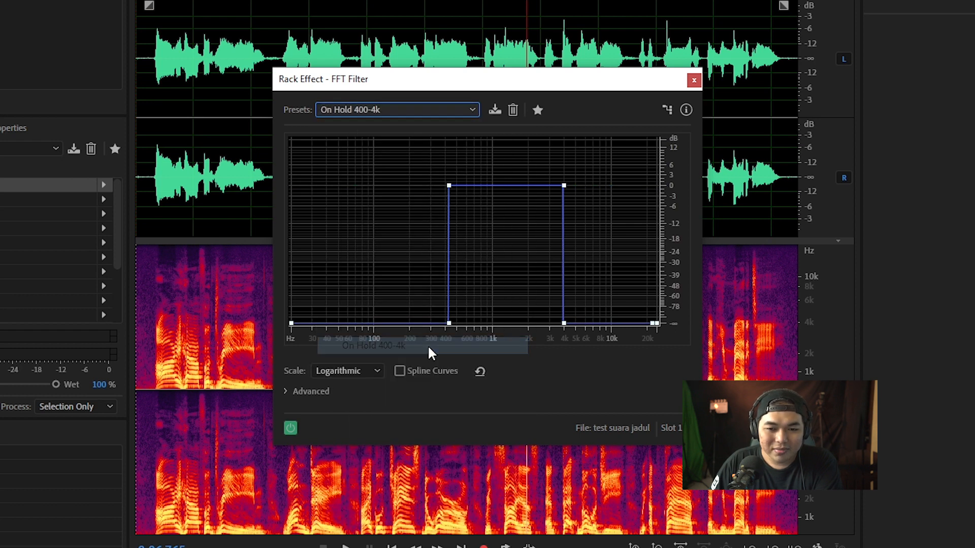
Play the recording, including once more from near its start, to audition the On Hold 400-4k filter.
drag(437, 71, 462, 74)
key(space)
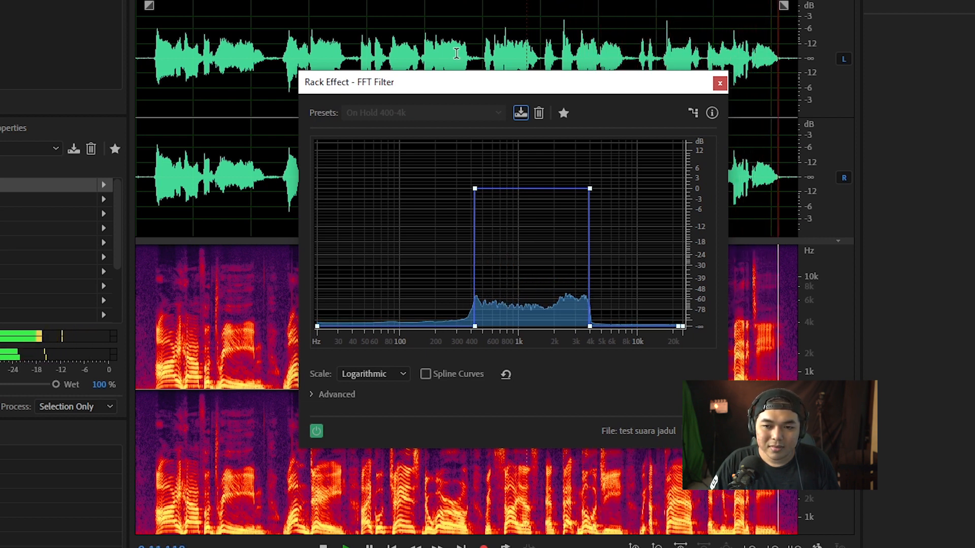
key(space)
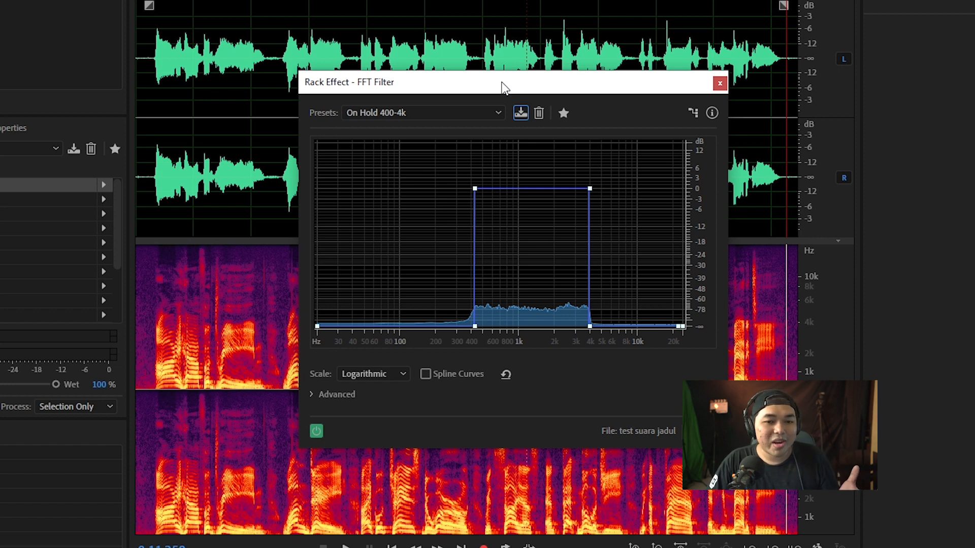
click(147, 5)
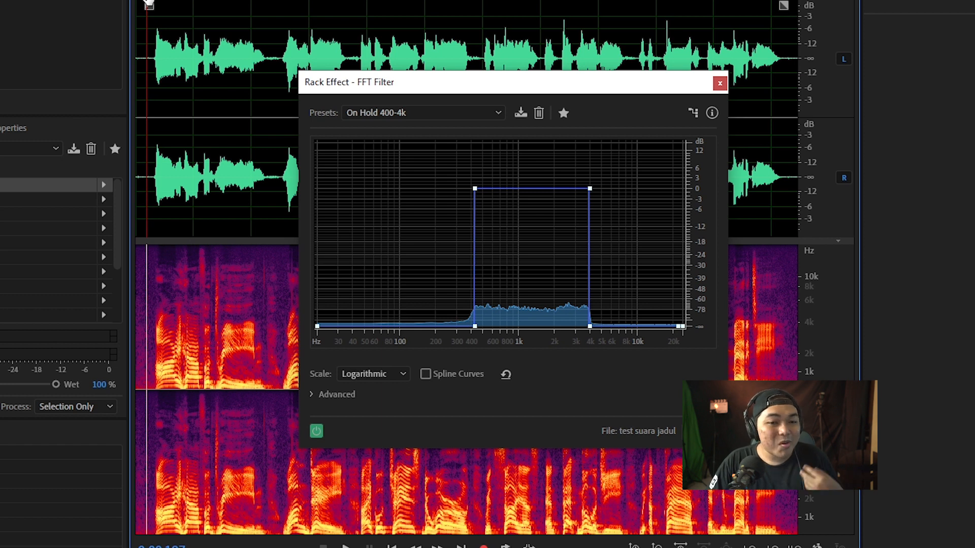
key(space)
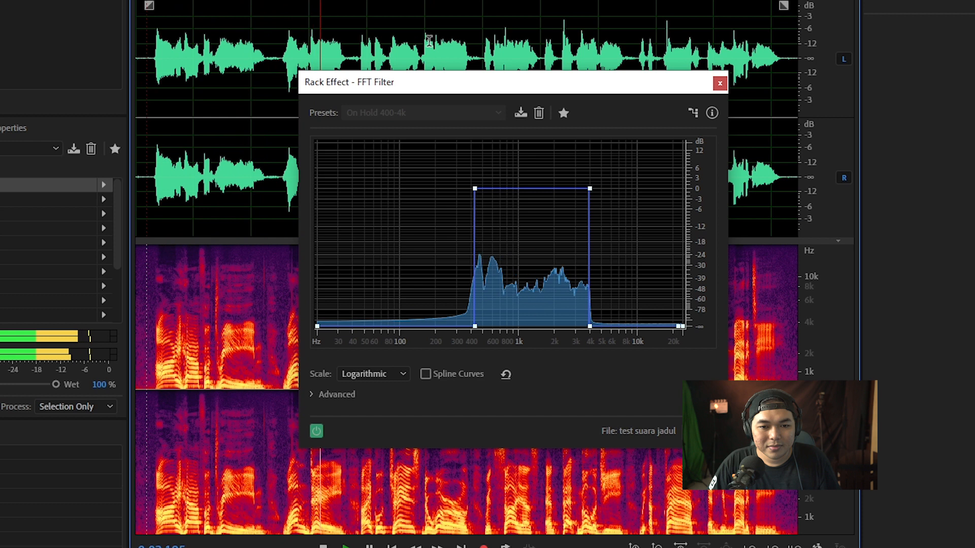
key(space)
Load the On Hold EQ preset in the FFT Filter, audition it and close the effect window.
click(449, 112)
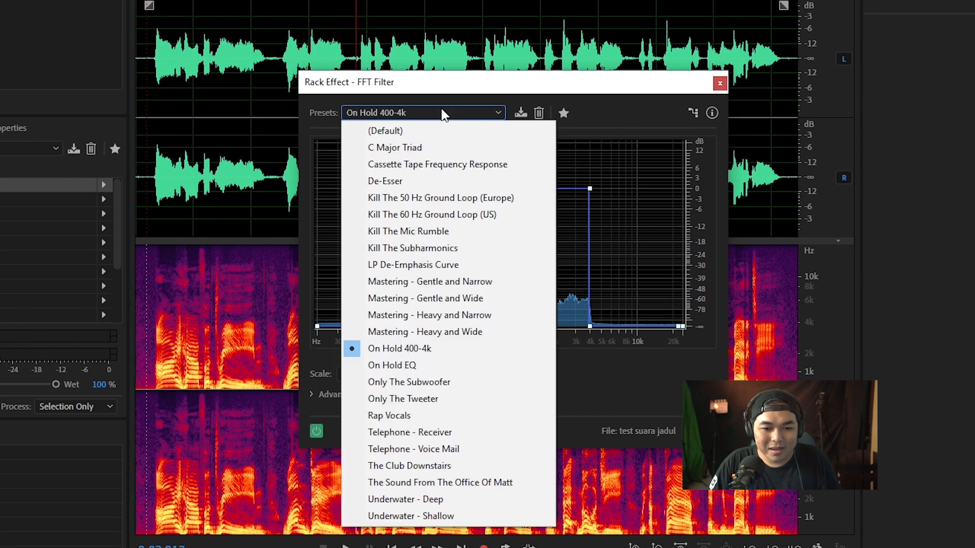
click(394, 365)
key(space)
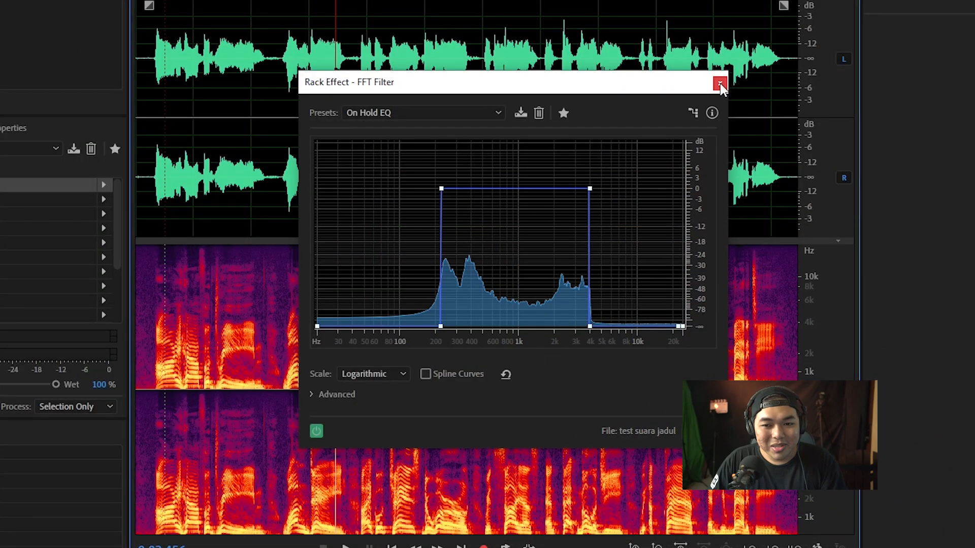
click(720, 84)
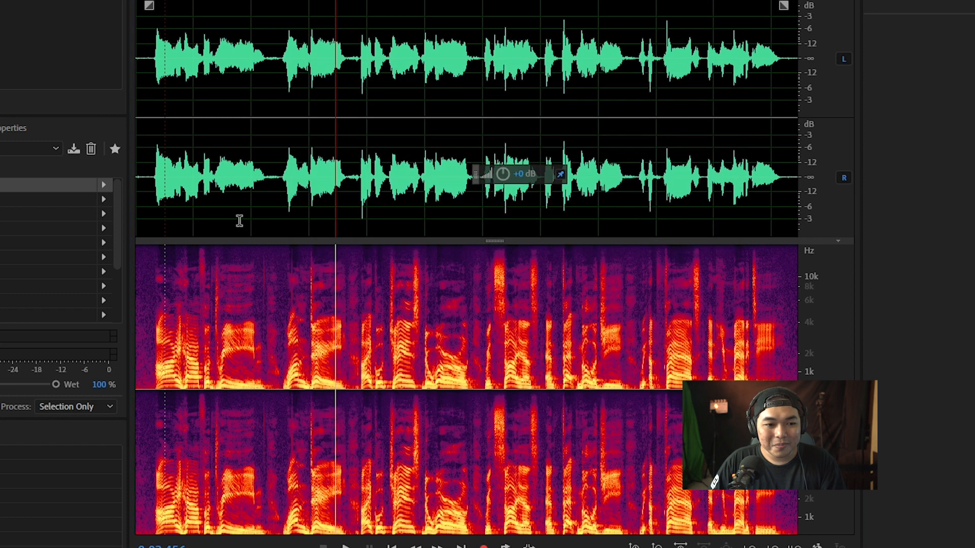
Replace the slot 1 effect with a Parametric Equalizer and set its low shelf to 100 Hz, -15 dB with the steeper slope.
click(103, 184)
mouse_move(215, 274)
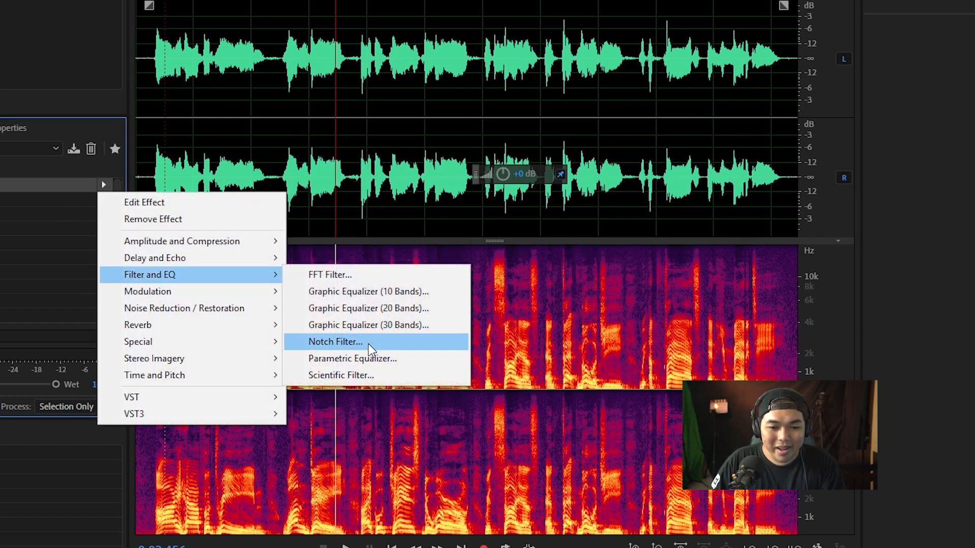
click(379, 358)
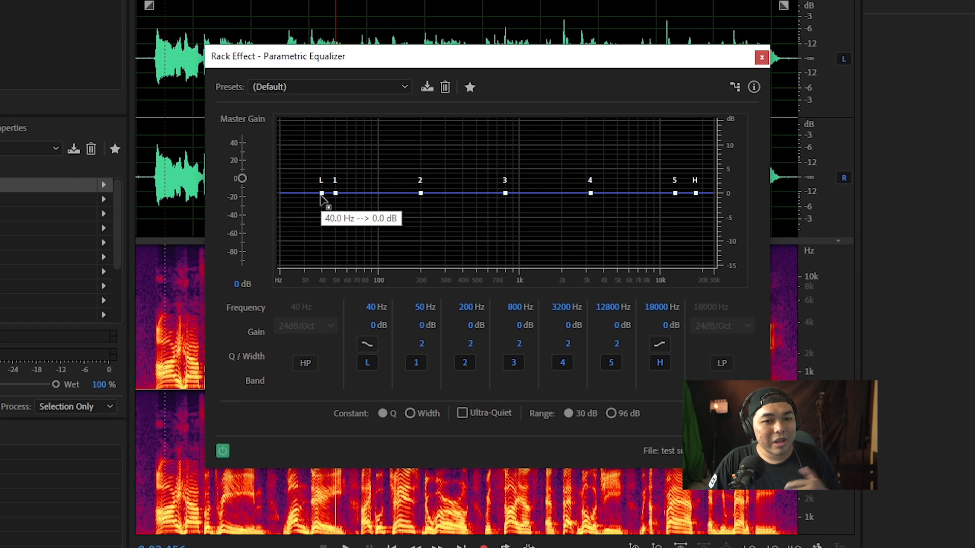
drag(321, 195, 378, 280)
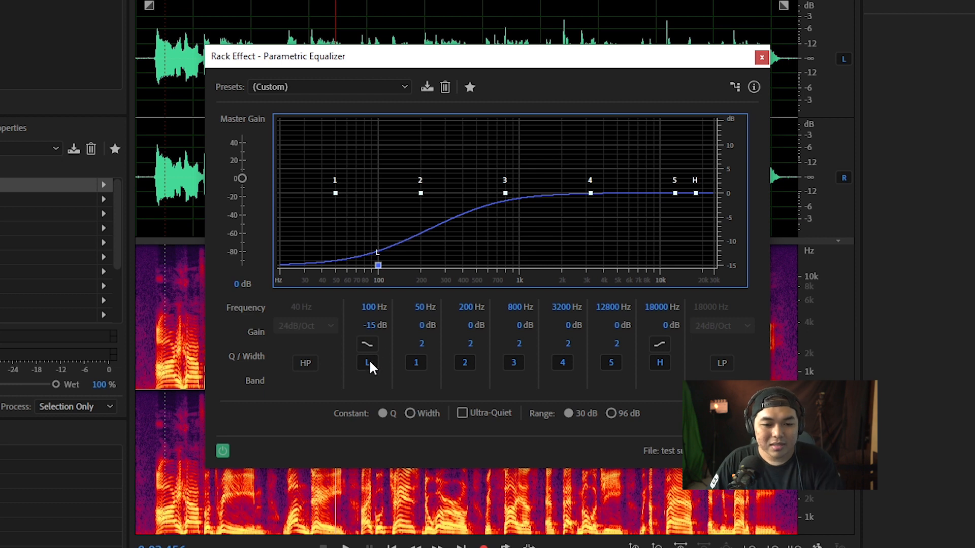
click(367, 345)
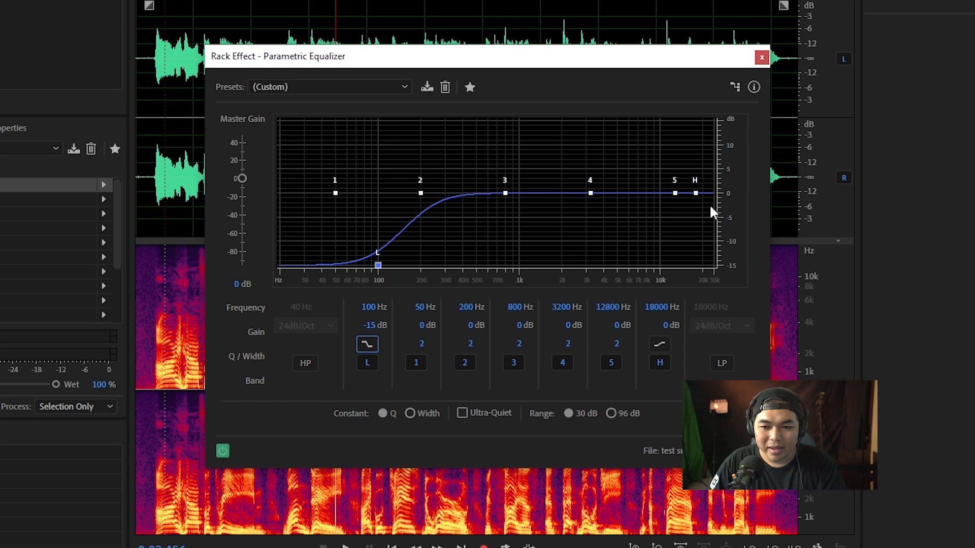
Set the equalizer's high shelf to 10000 Hz and -15 dB with the steeper slope.
drag(698, 199, 661, 285)
click(660, 307)
text(1)
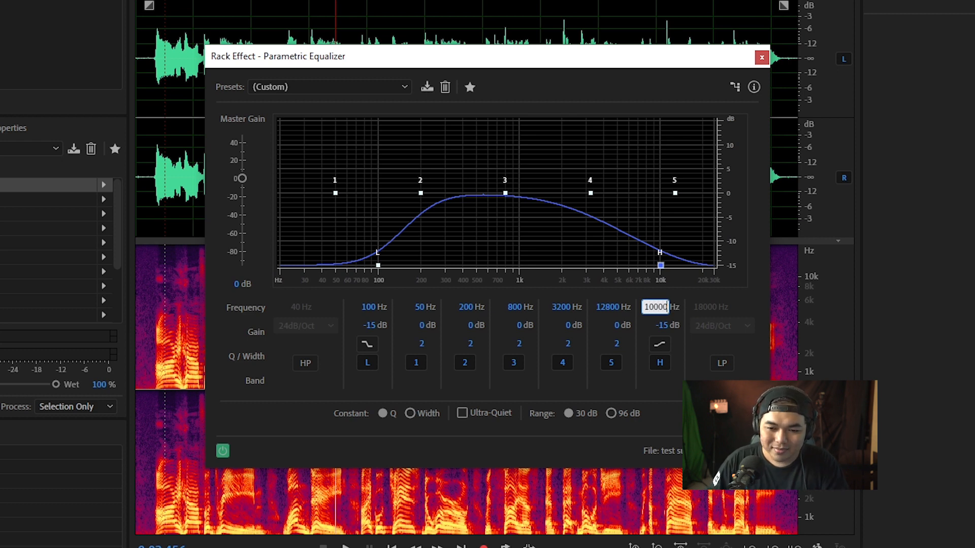
text(0000)
key(Return)
click(659, 345)
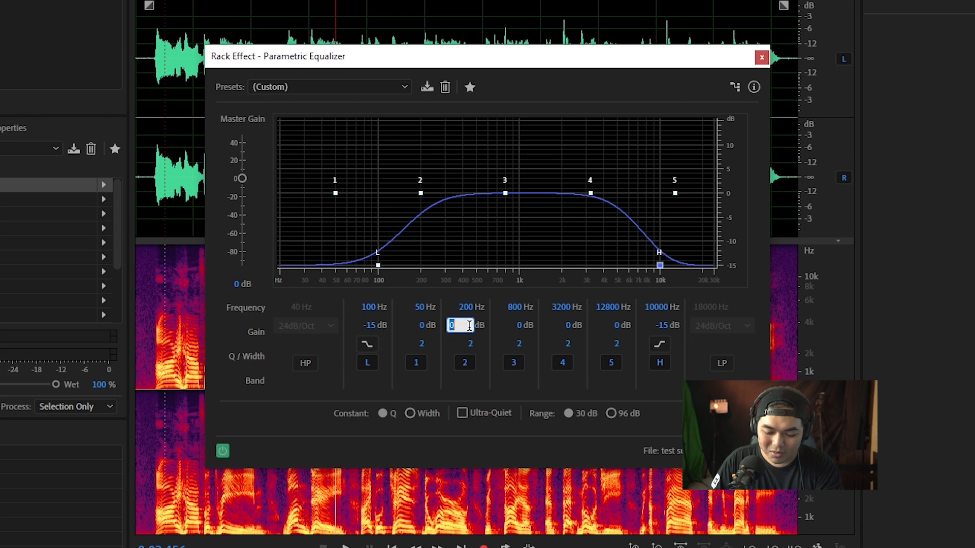
Set the gain of equalizer bands 2 (200 Hz) and 3 (800 Hz) to 6 dB and audition the recording.
key(Return)
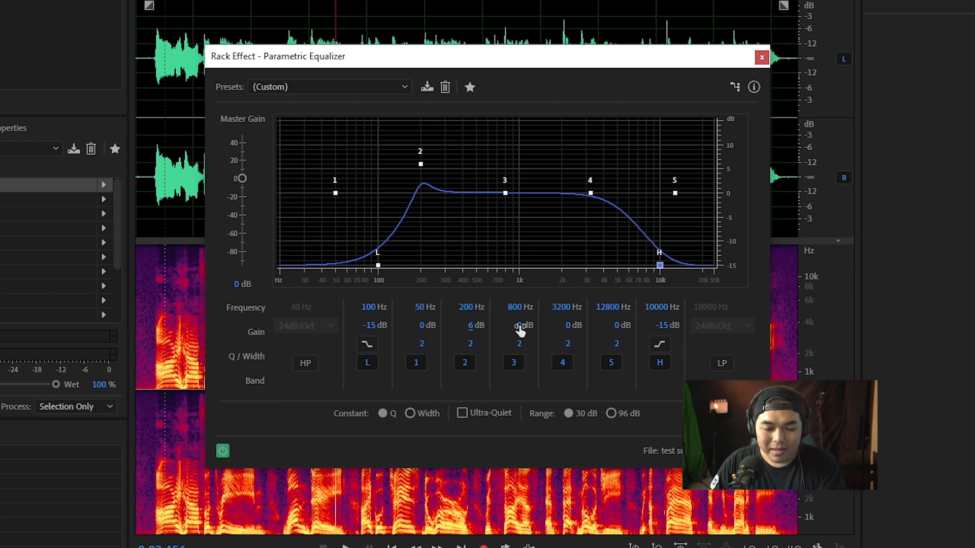
text(6)
key(Tab)
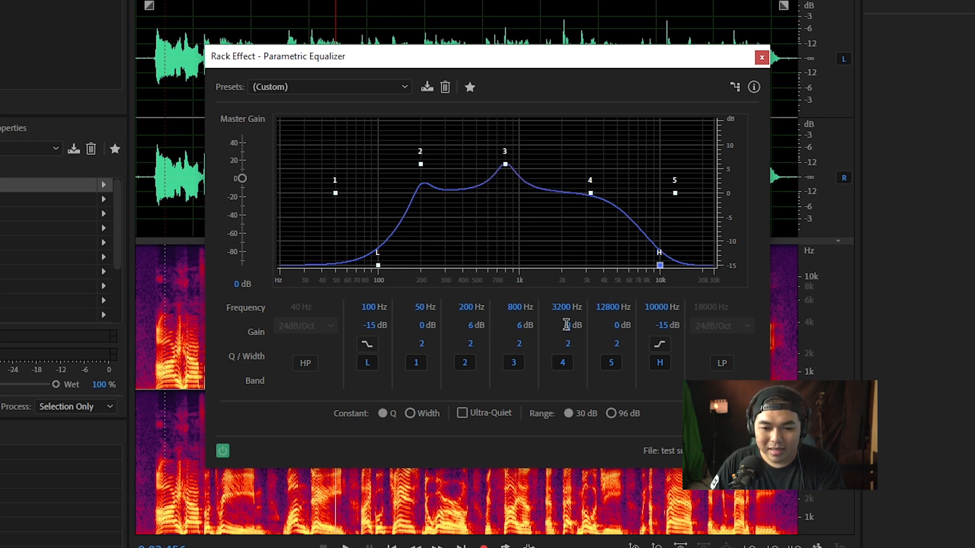
key(Return)
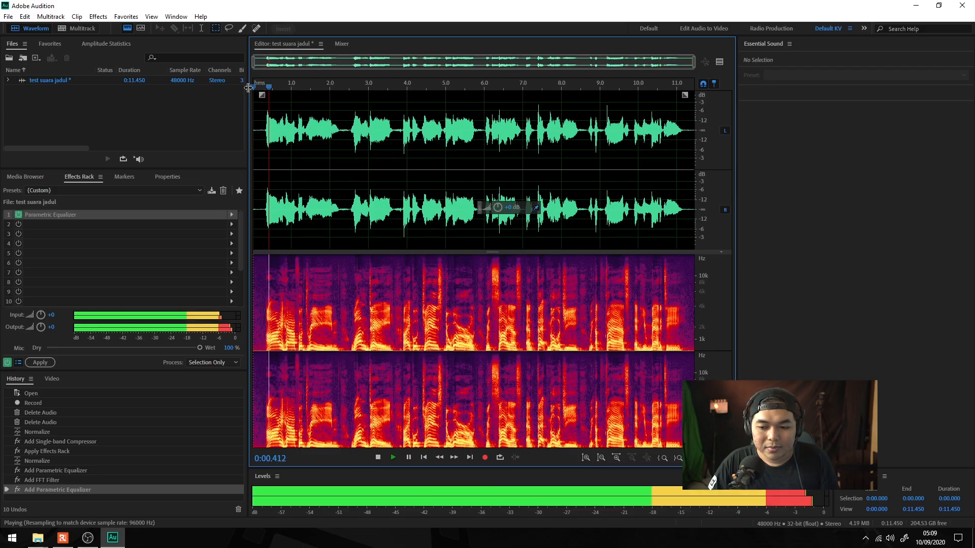
key(space)
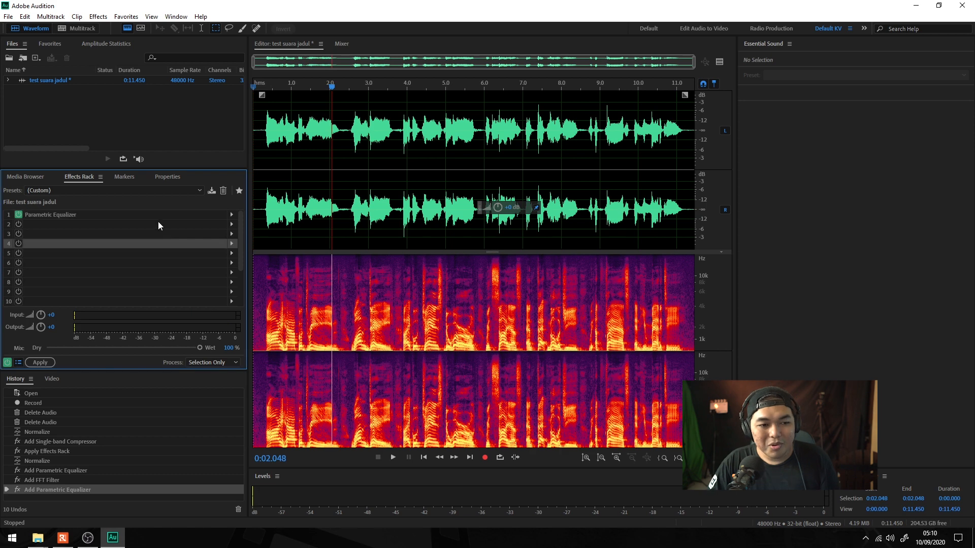
Add an FFT Filter in rack slot 2, load its On Hold EQ preset and play the recording through it.
click(161, 224)
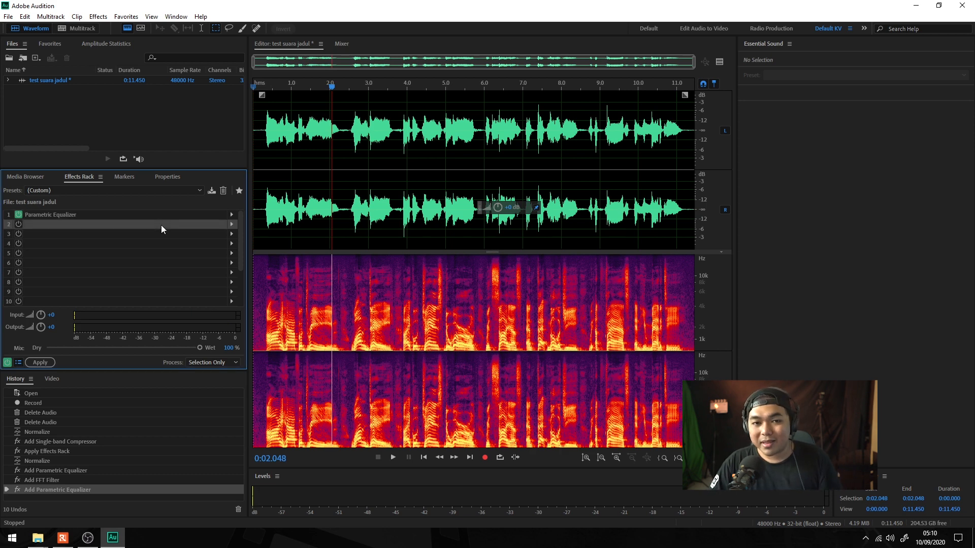
click(231, 224)
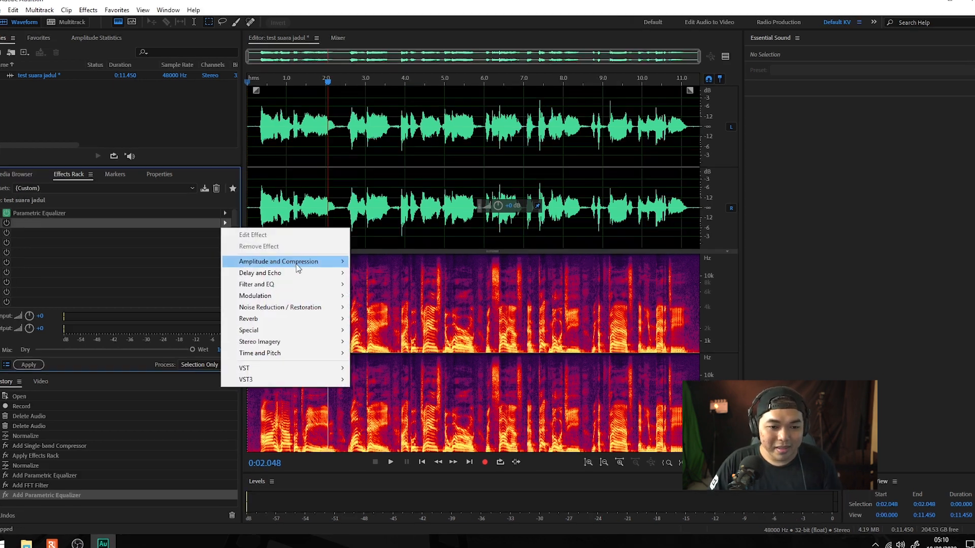
mouse_move(310, 279)
mouse_move(239, 288)
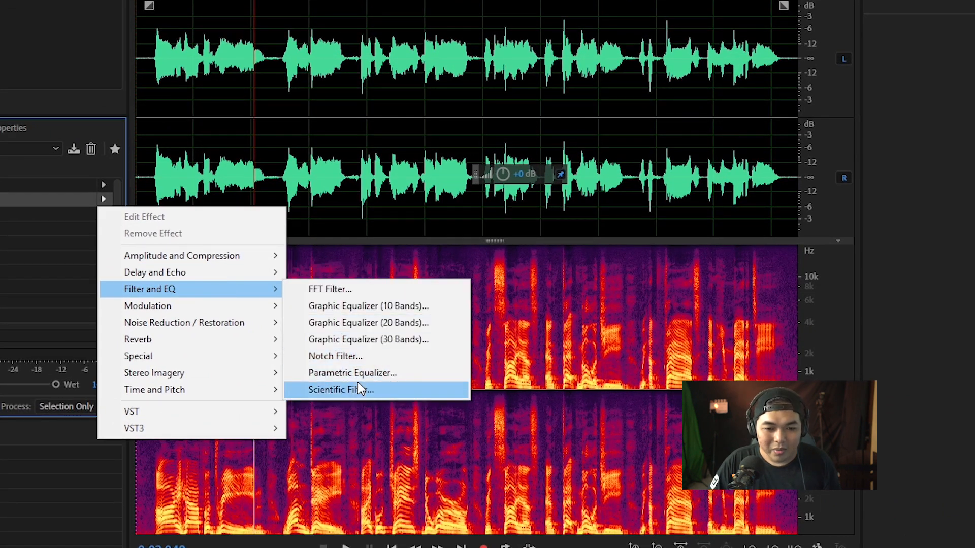
click(362, 289)
click(400, 113)
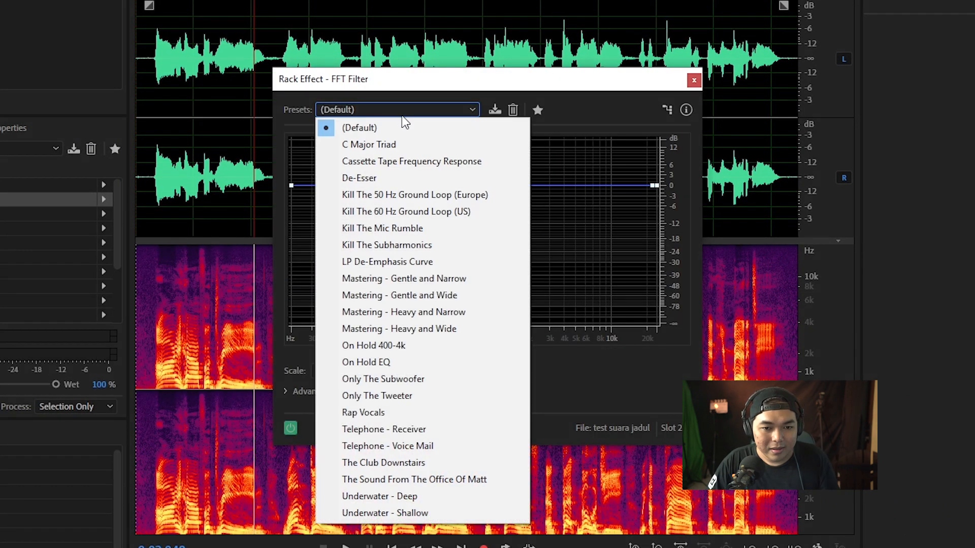
click(398, 364)
key(space)
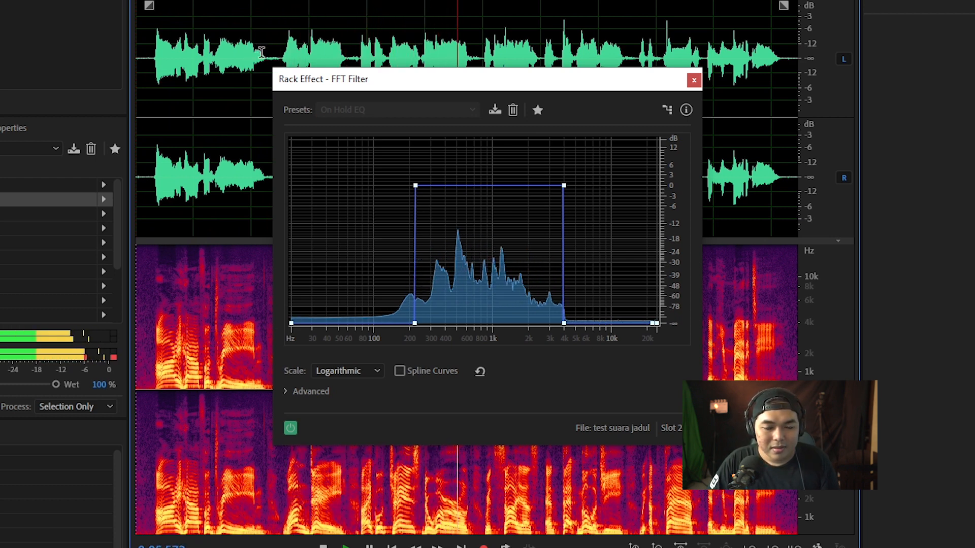
key(space)
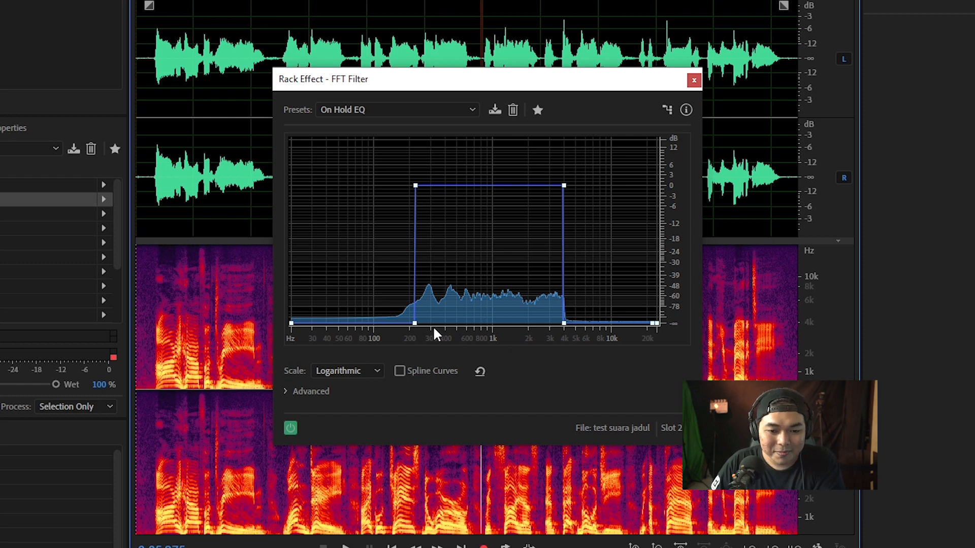
Soften the FFT Filter's edges by moving the low cutoff's base point to about 150 Hz and raising the 4 kHz base point to about -48 dB.
mouse_move(415, 325)
drag(414, 325, 392, 330)
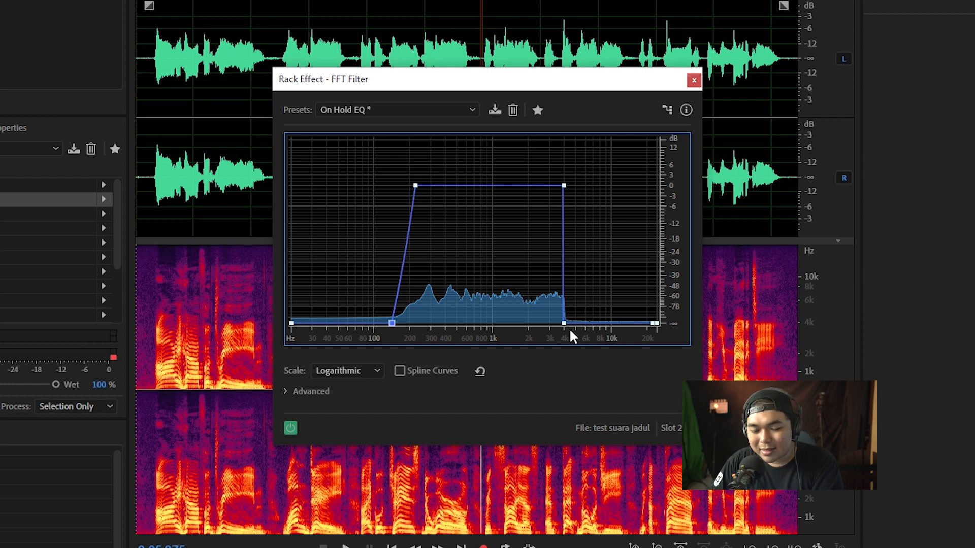
mouse_move(565, 325)
drag(565, 325, 566, 287)
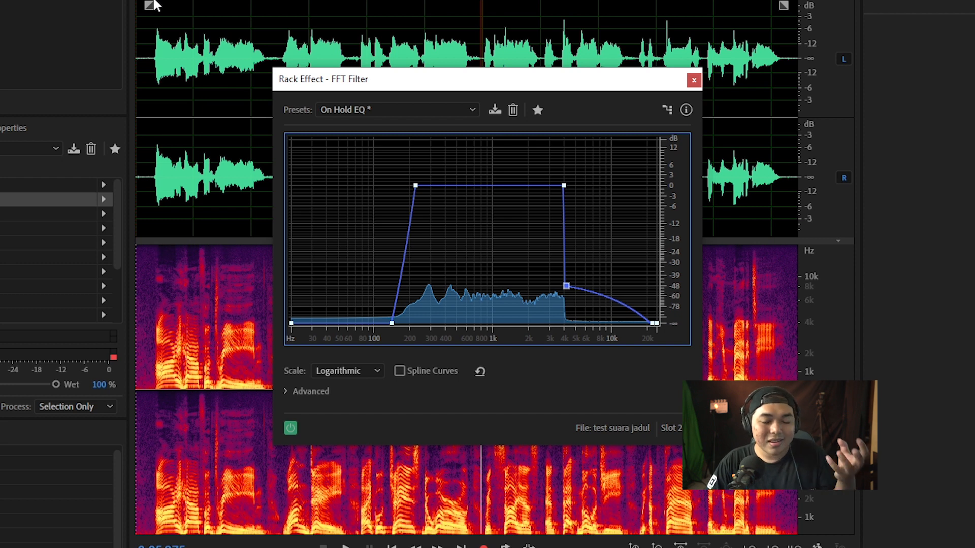
Play the recording from the start through the FFT Filter and apply the whole Effects Rack to it.
drag(150, 1, 124, 1)
key(space)
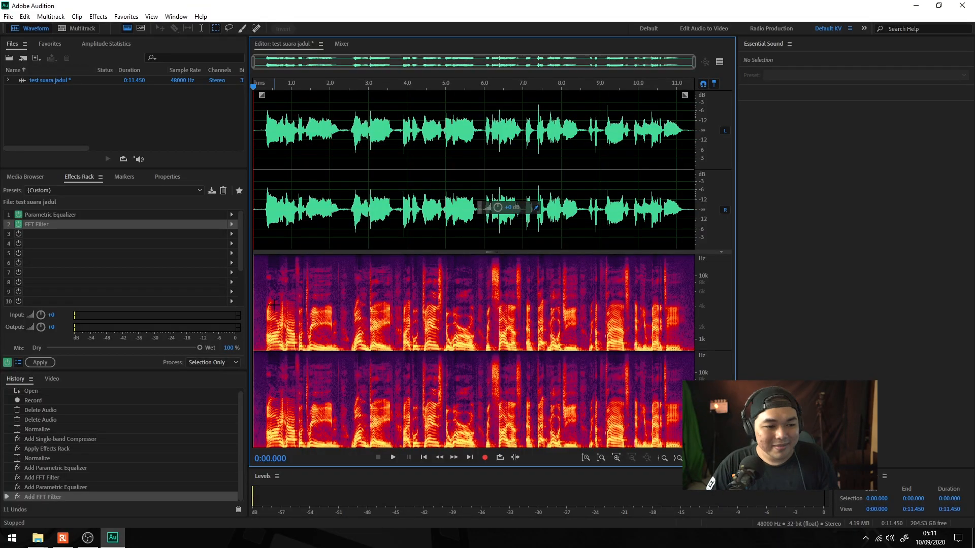
click(42, 365)
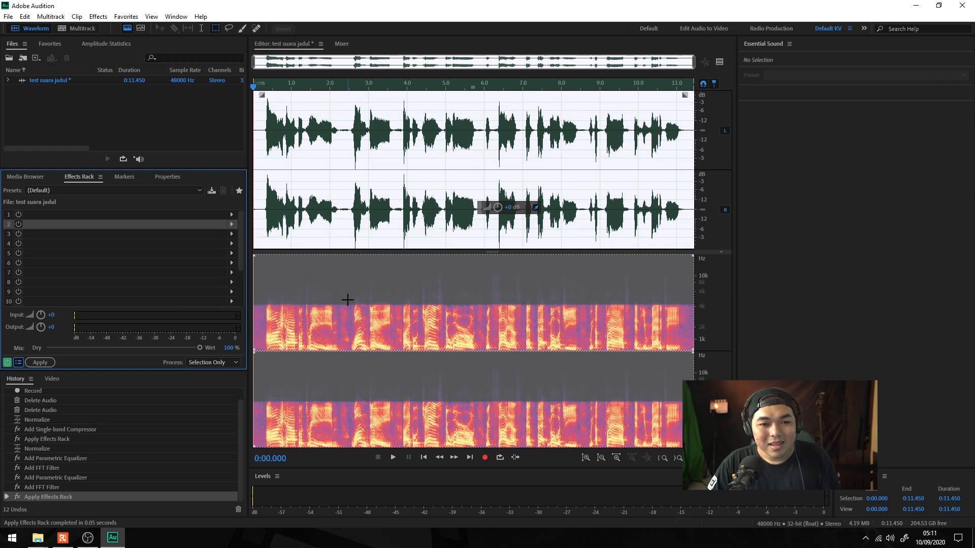
click(333, 196)
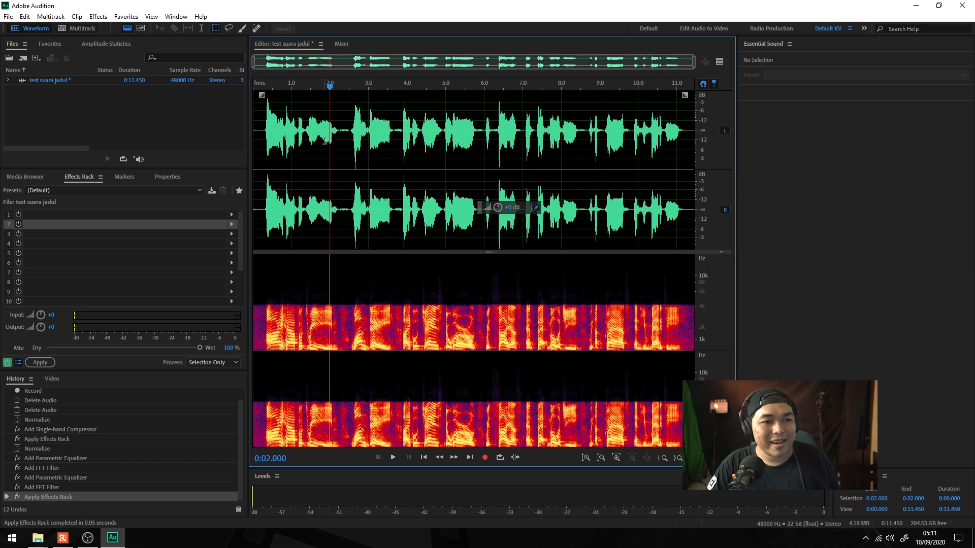
Normalize the filtered recording with the existing settings and play it back from the start.
click(104, 21)
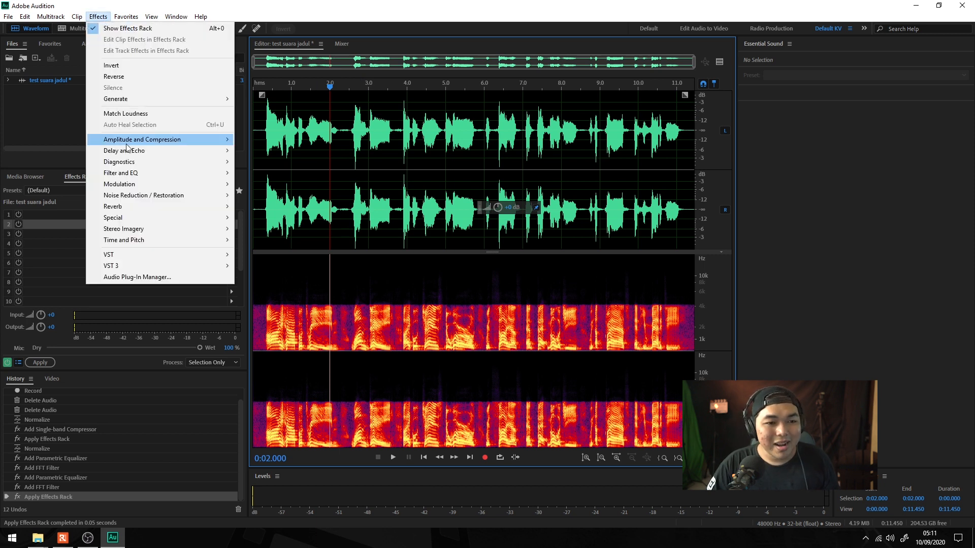
mouse_move(149, 145)
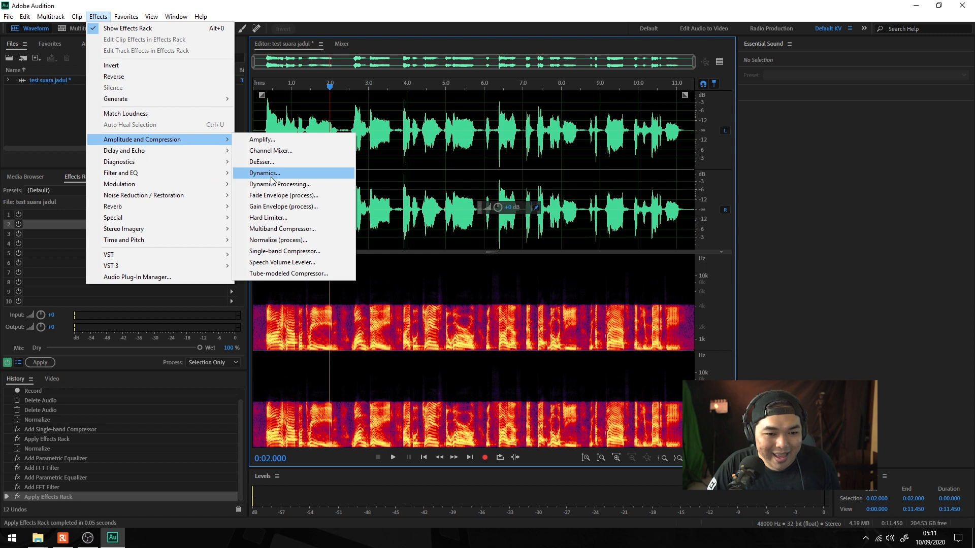
click(291, 246)
click(485, 296)
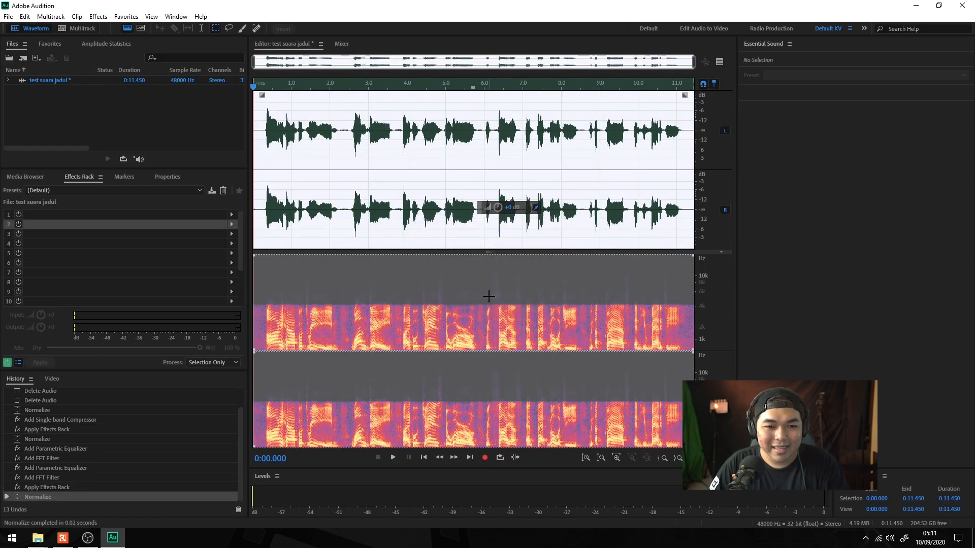
click(348, 157)
drag(258, 90, 235, 89)
key(space)
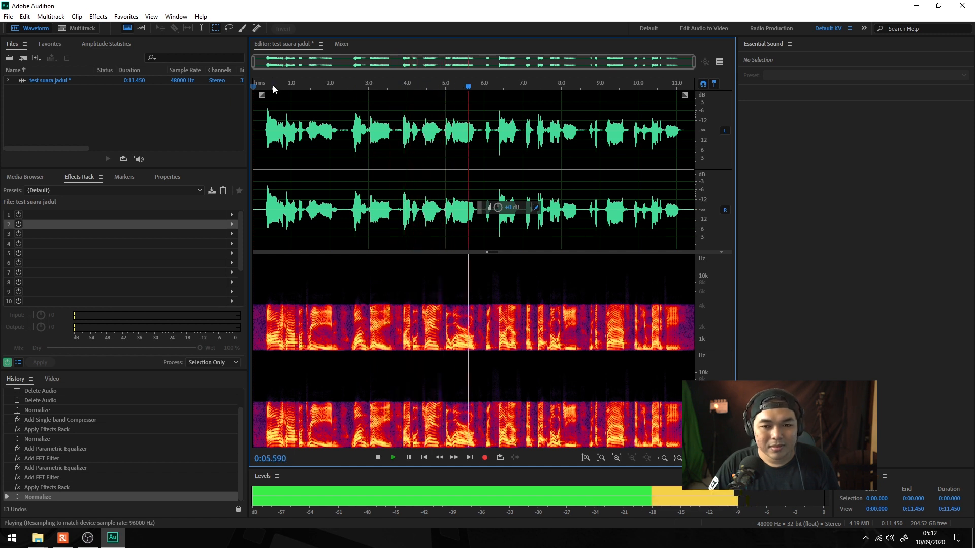
key(space)
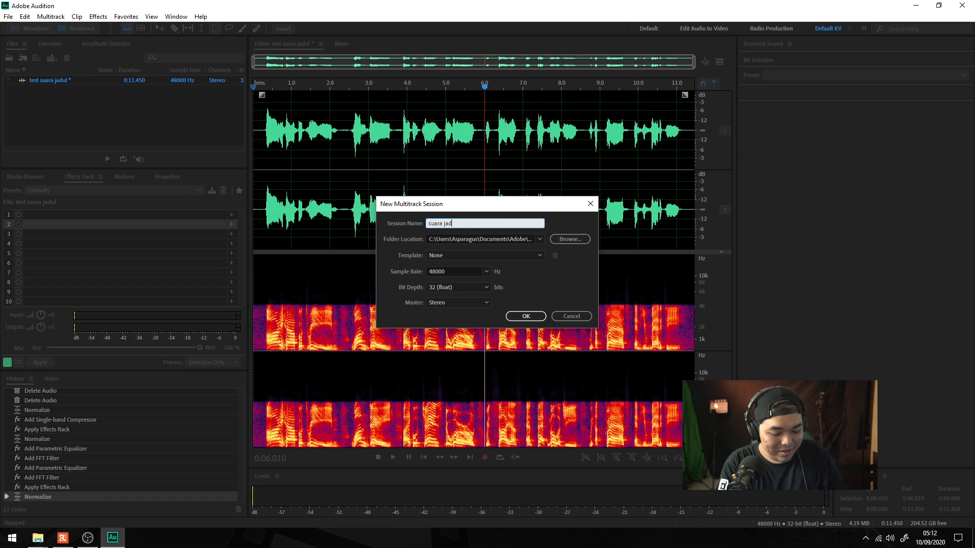
Create a multitrack session named "suara jadul multitra" and place the test suara jadul recording at the start of Track 1.
key(Return)
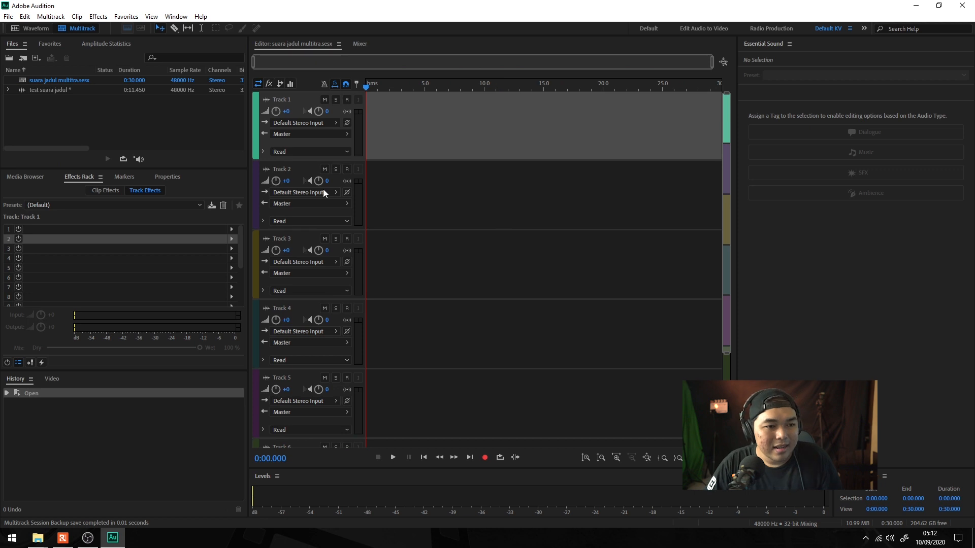
drag(55, 91, 369, 144)
key(space)
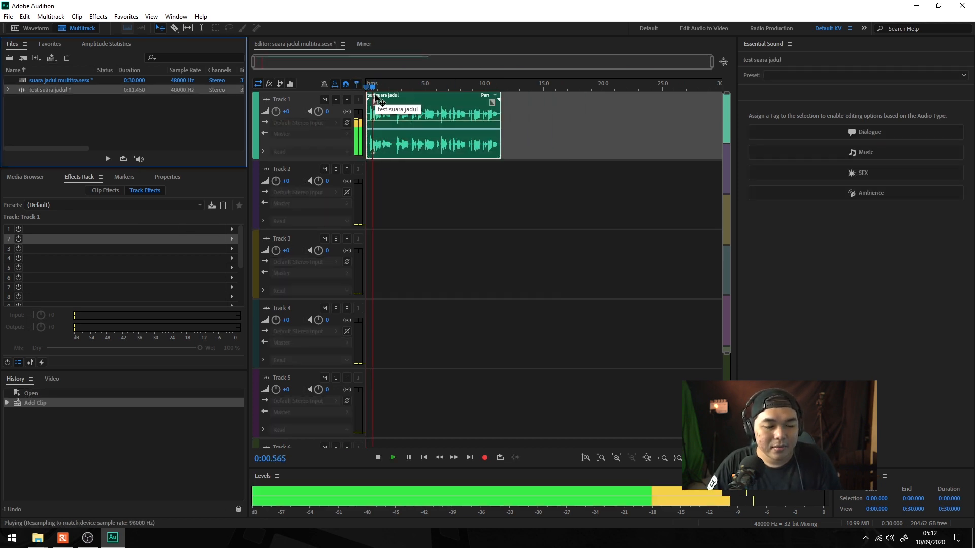
key(space)
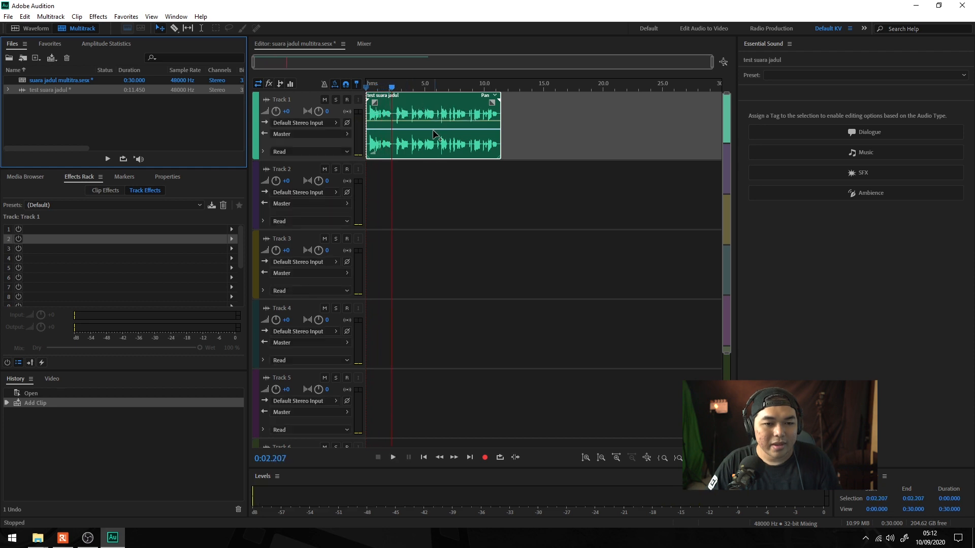
Select Track 2 and bring up the Vinyl Noise SFX Samples folder in File Explorer.
click(300, 174)
mouse_move(38, 539)
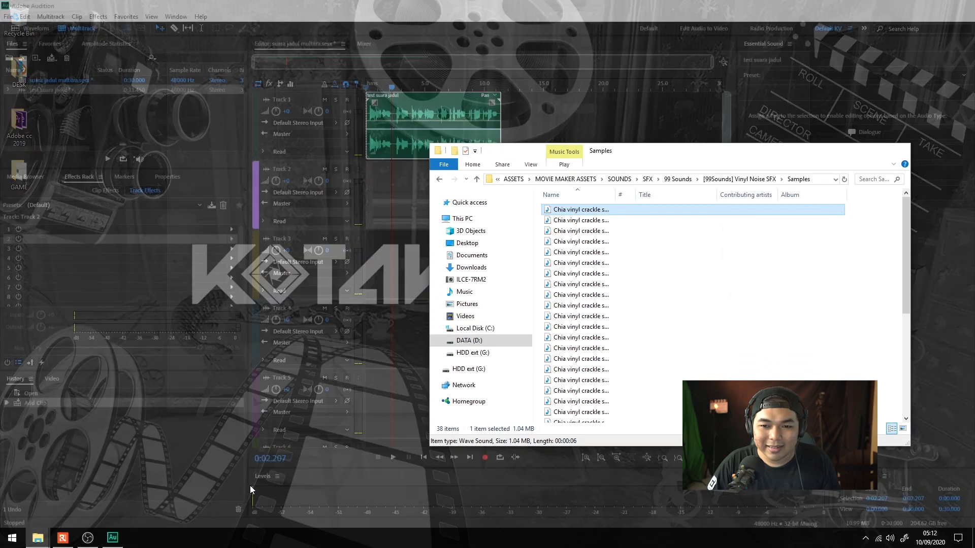
click(250, 485)
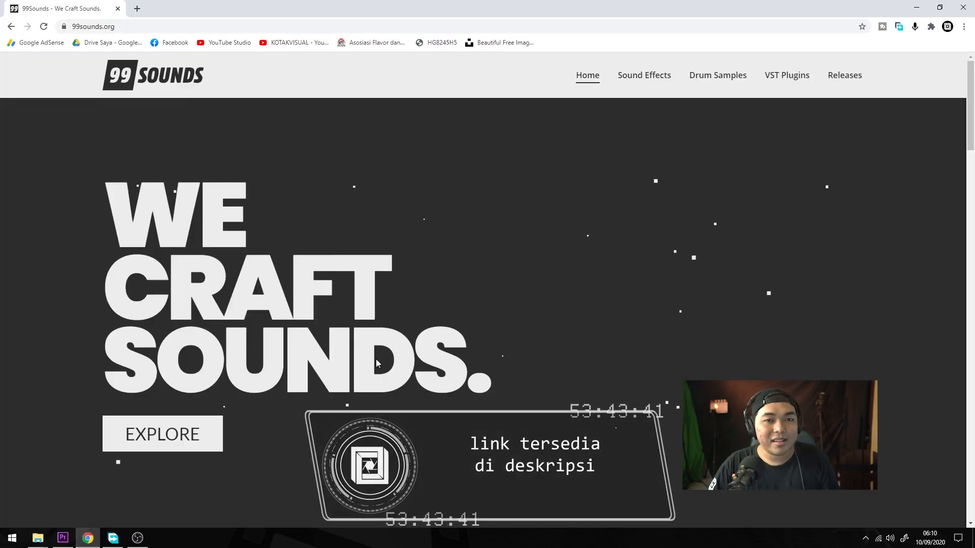
Browse the 99Sounds website in Chrome and look through its releases for the Vinyl Noise SFX library.
scroll(376, 359, down, 7)
scroll(375, 359, down, 2)
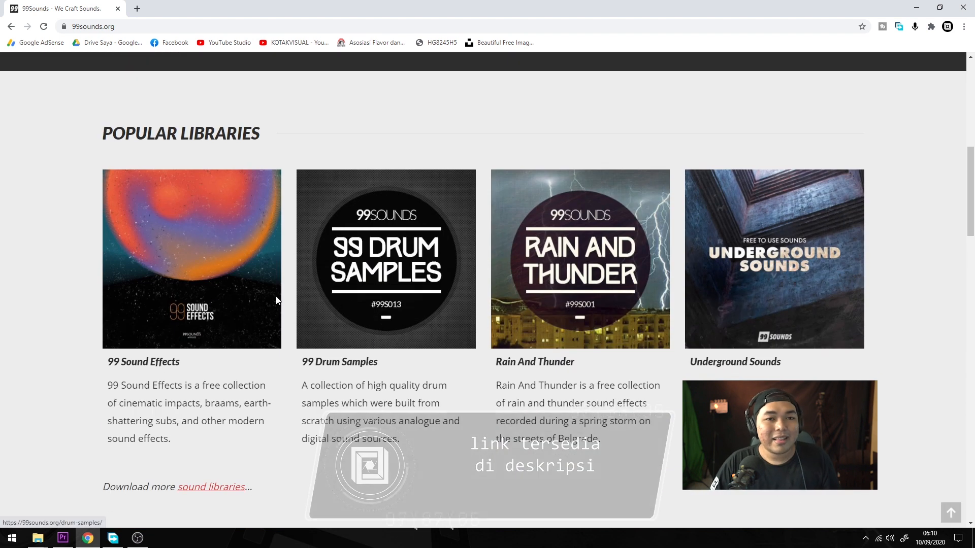
scroll(358, 315, down, 4)
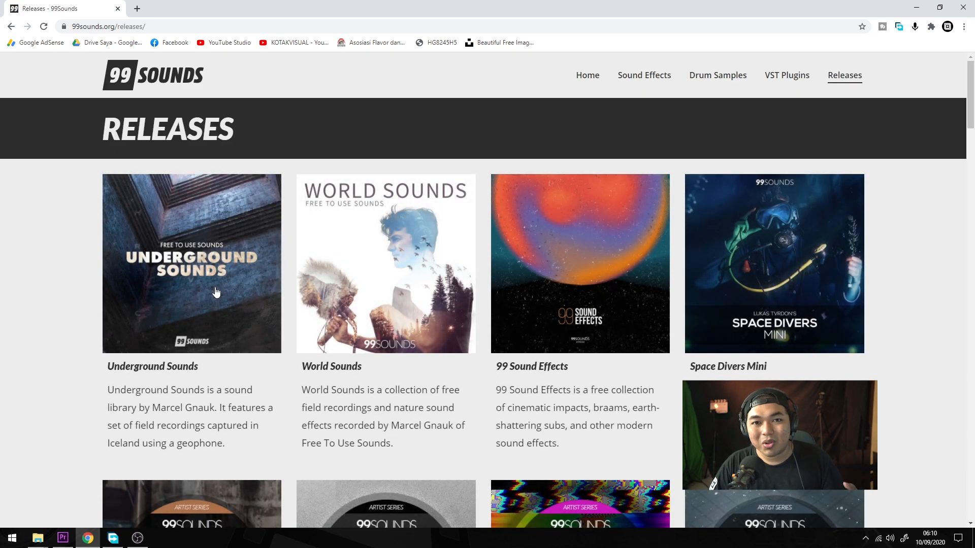
scroll(216, 292, down, 7)
scroll(215, 292, down, 7)
scroll(215, 292, down, 7)
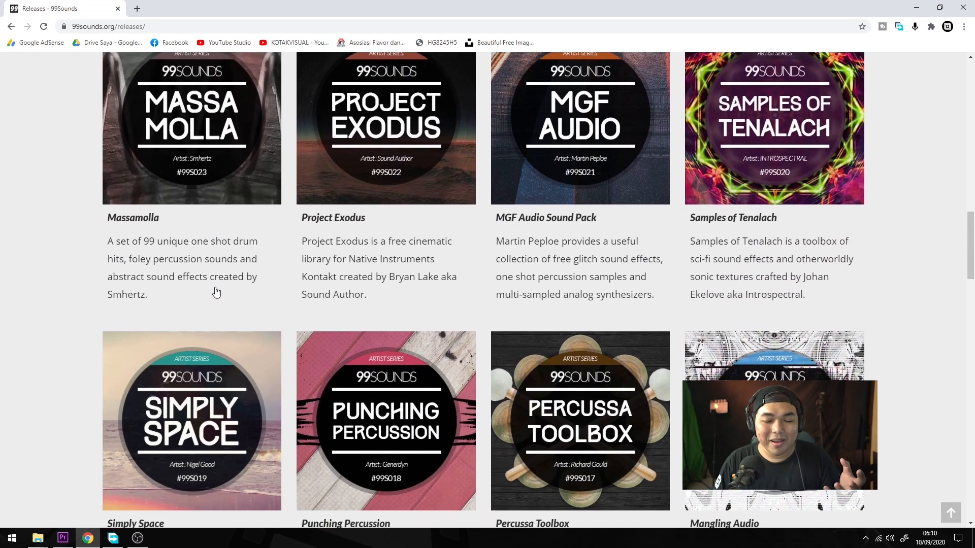
scroll(216, 292, down, 7)
scroll(216, 292, down, 8)
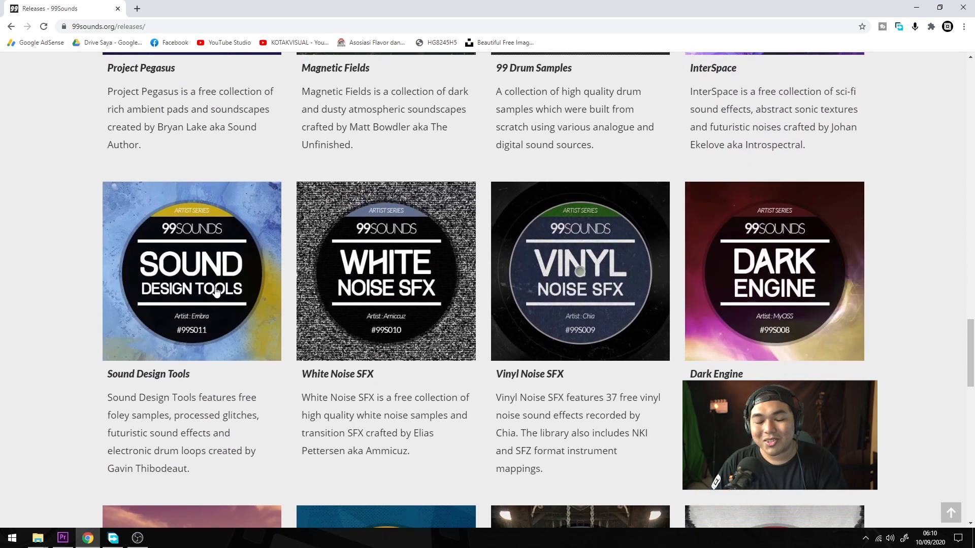
scroll(215, 292, down, 2)
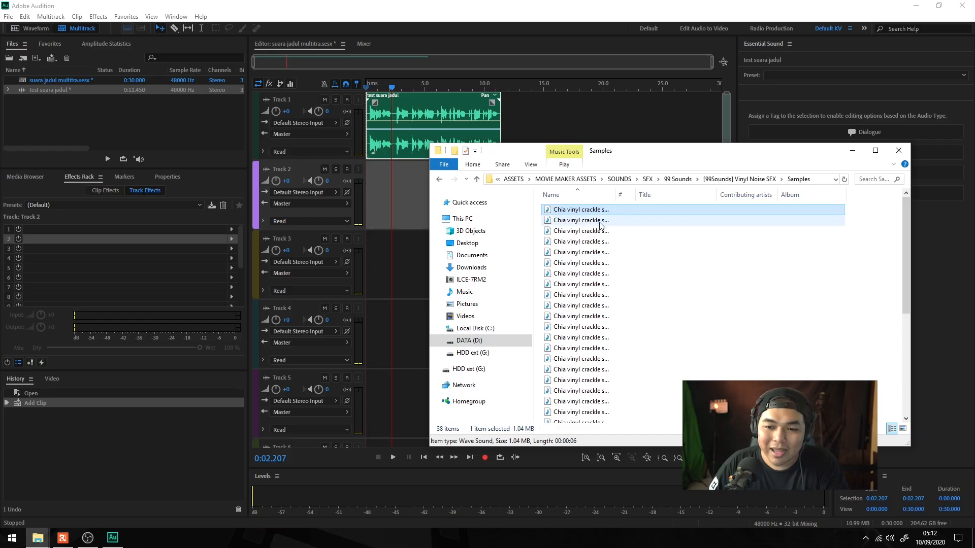
Audition the first three Chia vinyl crackle samples from the Samples folder in File Explorer.
double_click(600, 221)
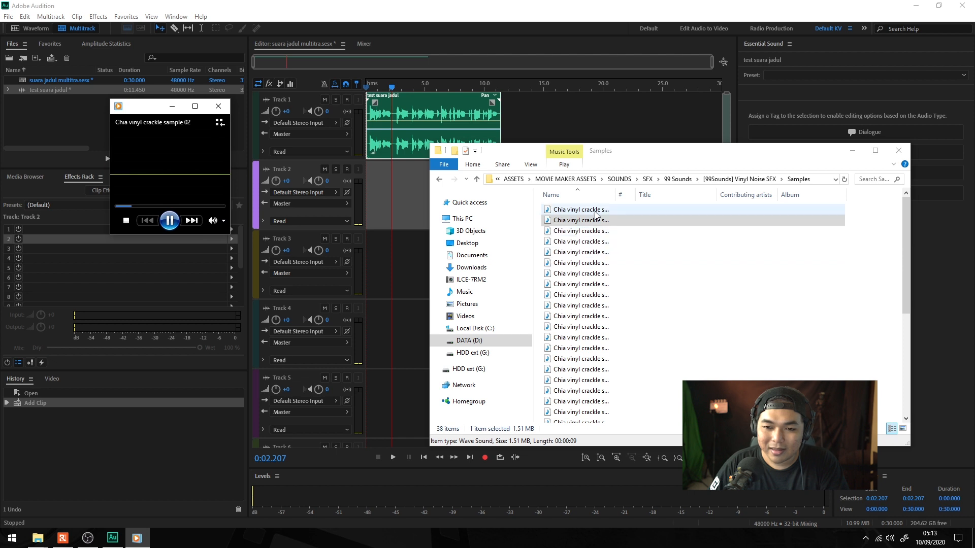
double_click(598, 210)
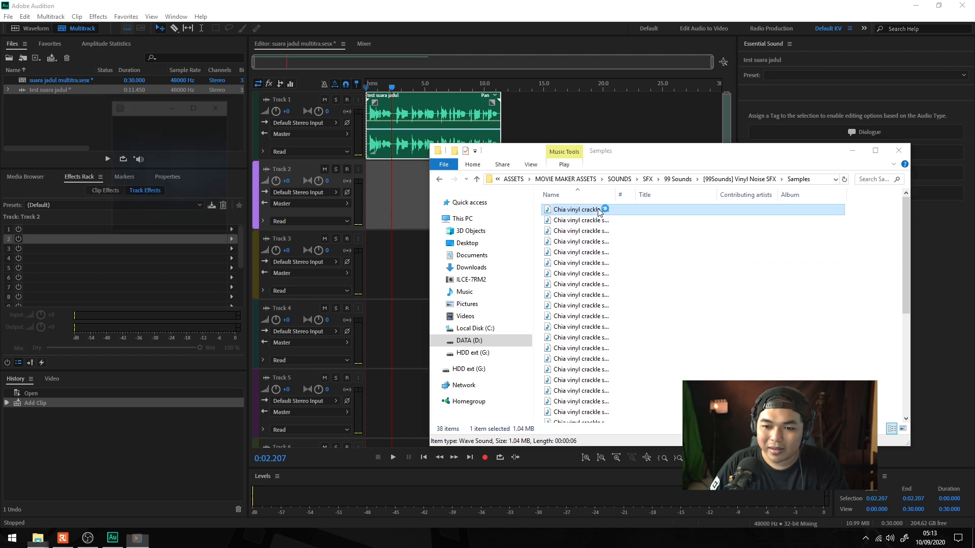
click(227, 109)
click(591, 232)
double_click(591, 232)
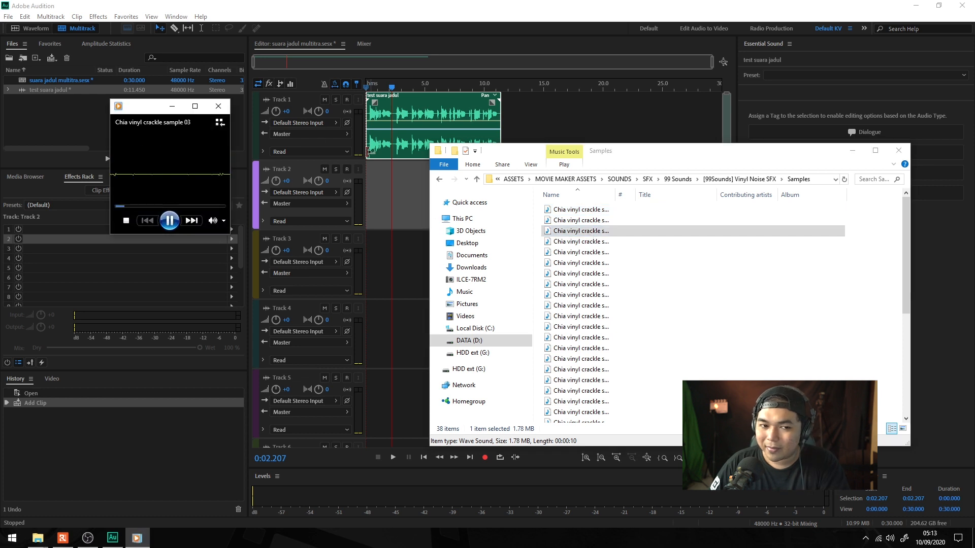
click(227, 109)
Add Chia vinyl crackle sample 03 to Track 2 at the session's sample rate, then duplicate and trim it to span the voice clip.
drag(580, 231, 373, 206)
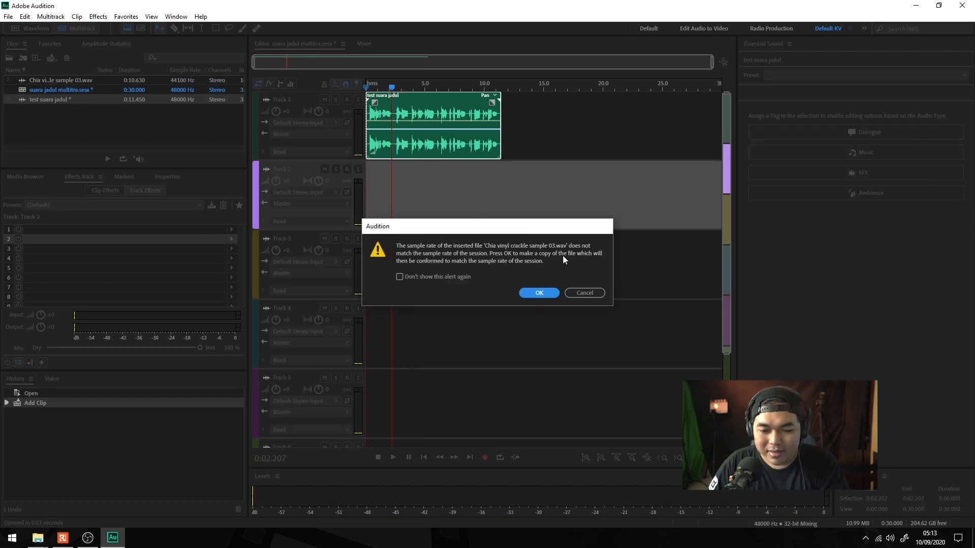
click(533, 293)
drag(413, 188, 481, 183)
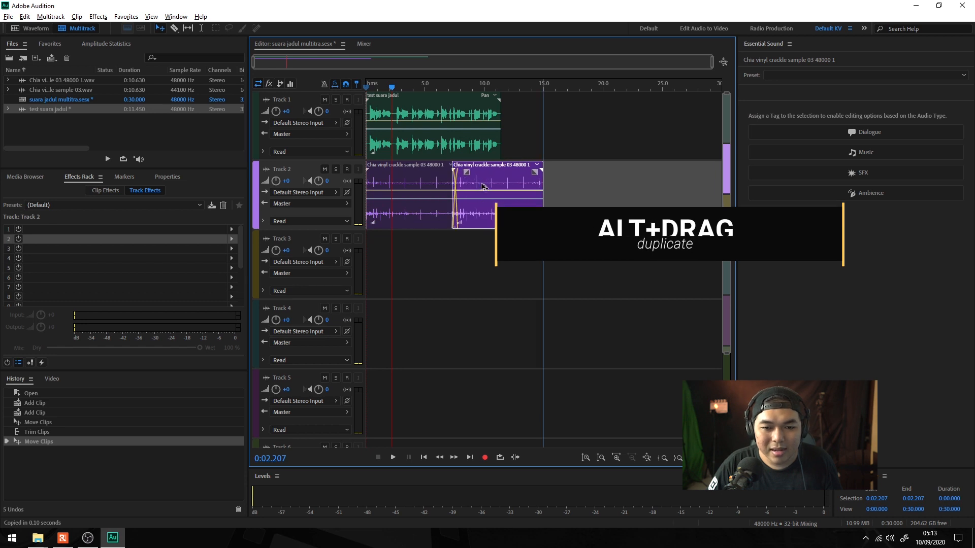
drag(539, 187, 502, 183)
click(513, 175)
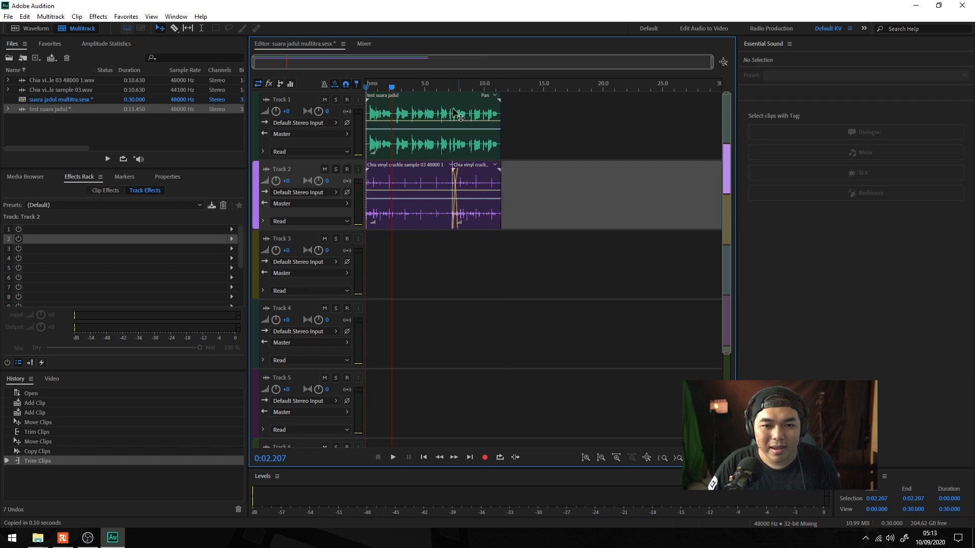
Set Track 2's volume to -6 dB and play the mix from the start.
drag(390, 89, 342, 90)
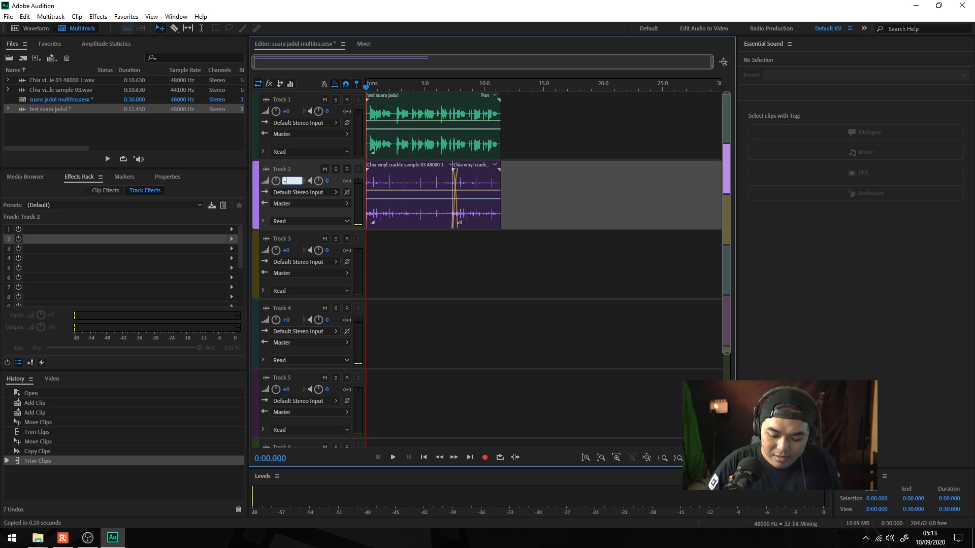
key(space)
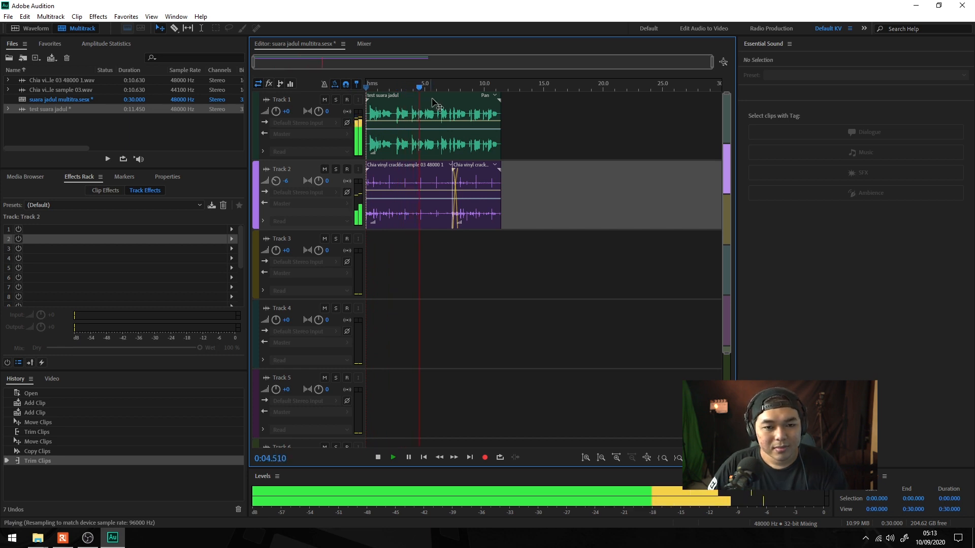
key(space)
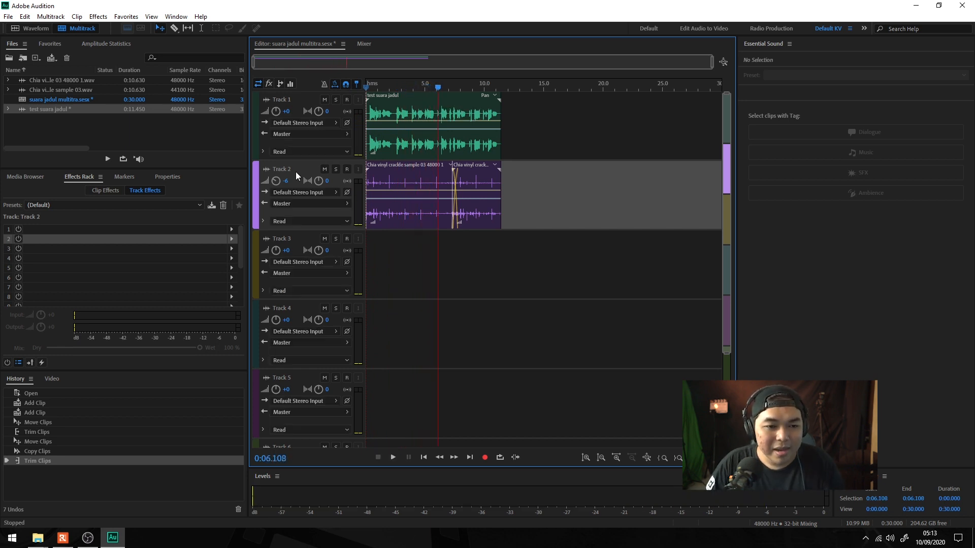
Add an FFT Filter in slot 1 of Track 2's track effects and load its On Hold EQ preset.
click(150, 192)
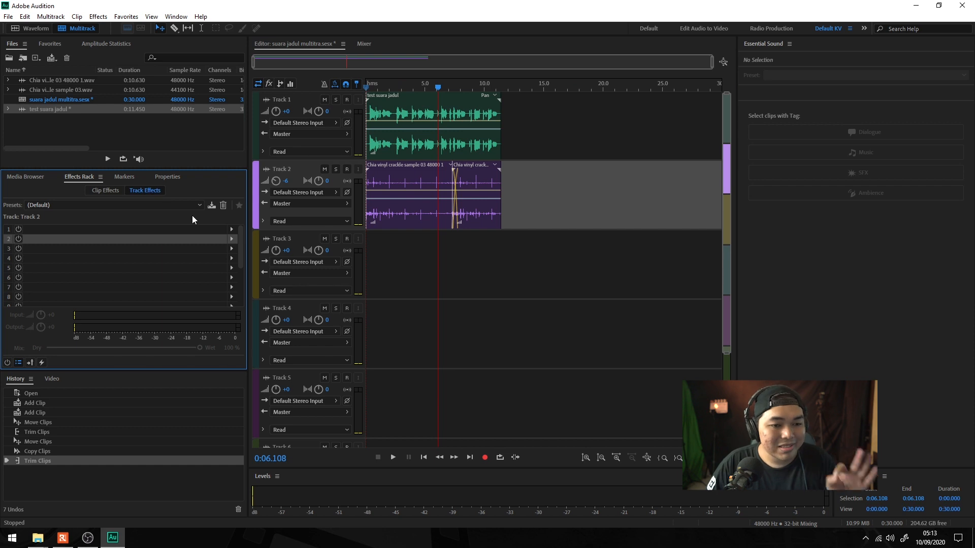
click(232, 229)
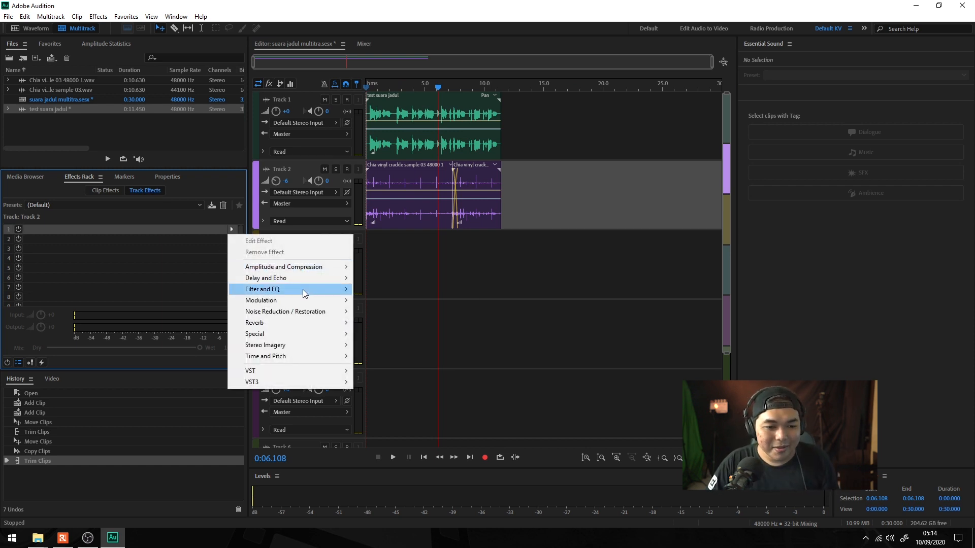
mouse_move(303, 289)
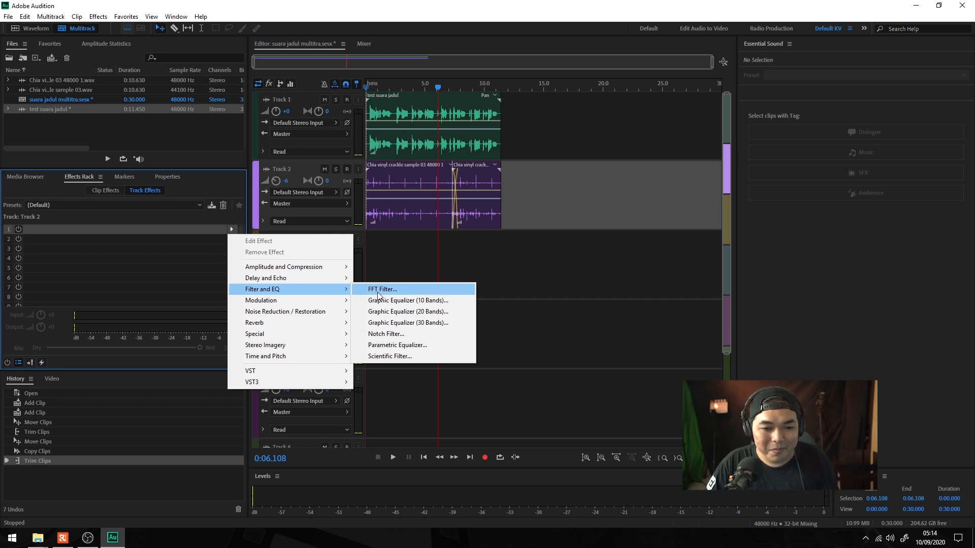
click(382, 289)
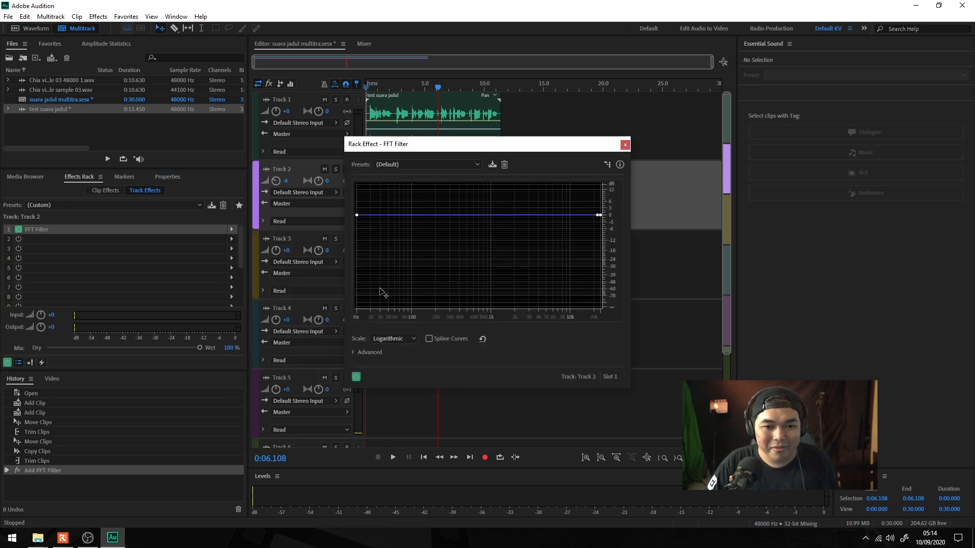
click(429, 167)
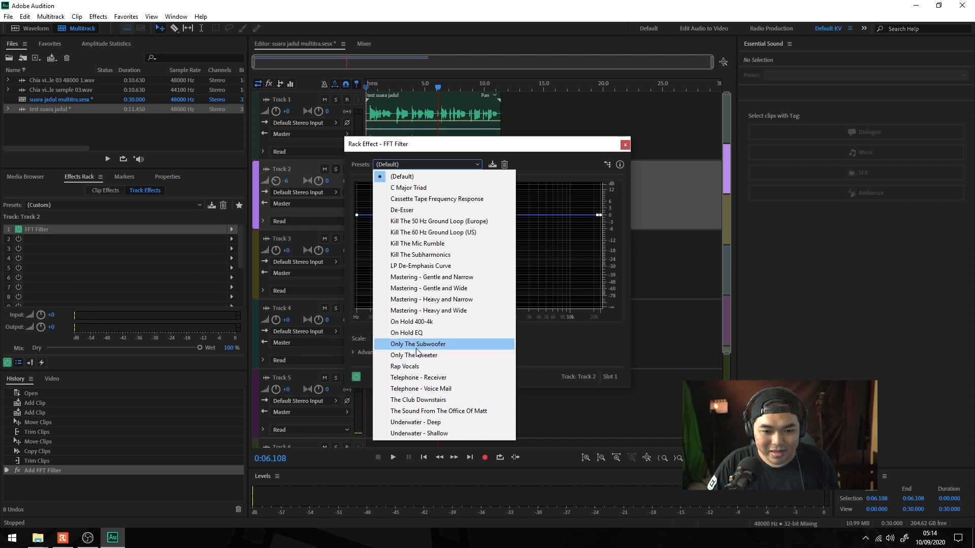
click(406, 332)
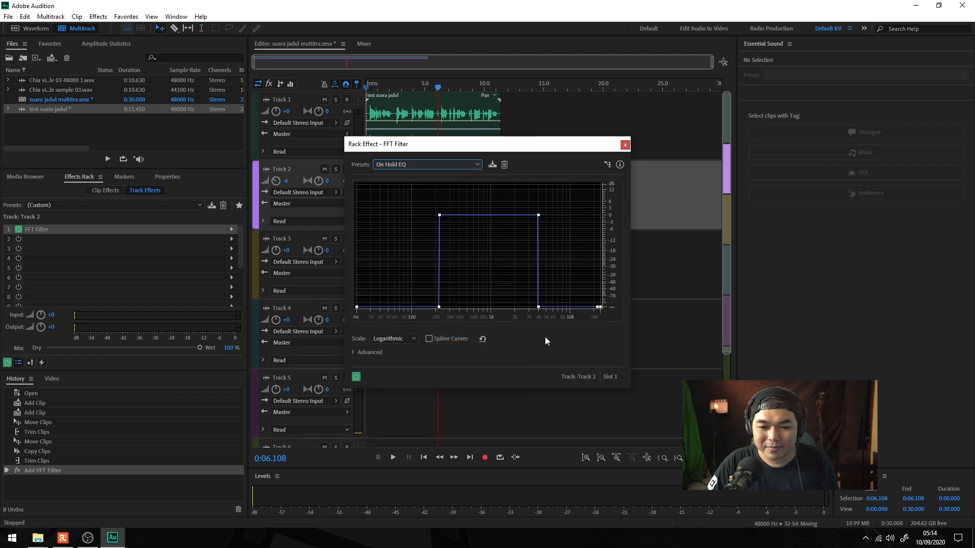
Soften Track 2's FFT Filter by moving the low cutoff's base point to about 145 Hz and the 4 kHz base point to about -78 dB.
drag(440, 307, 424, 308)
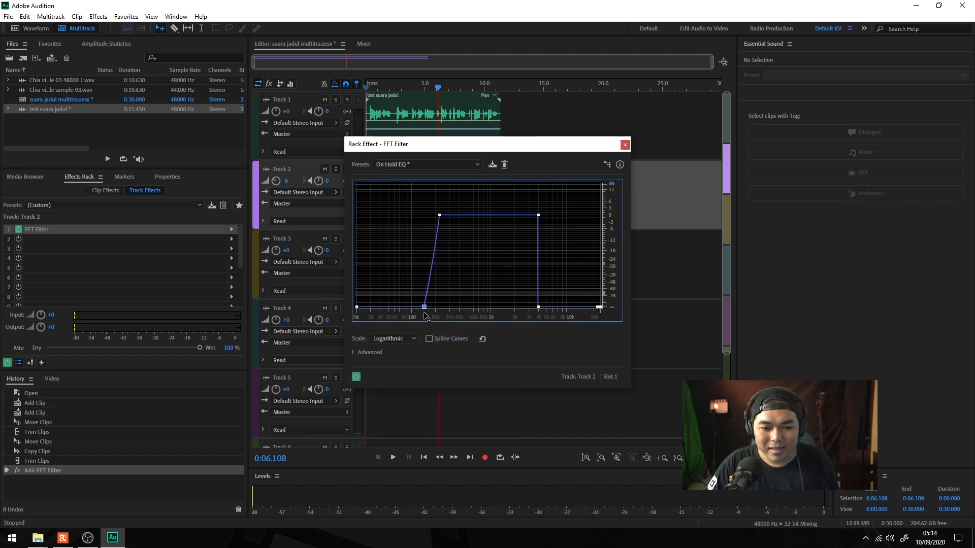
drag(539, 308, 539, 294)
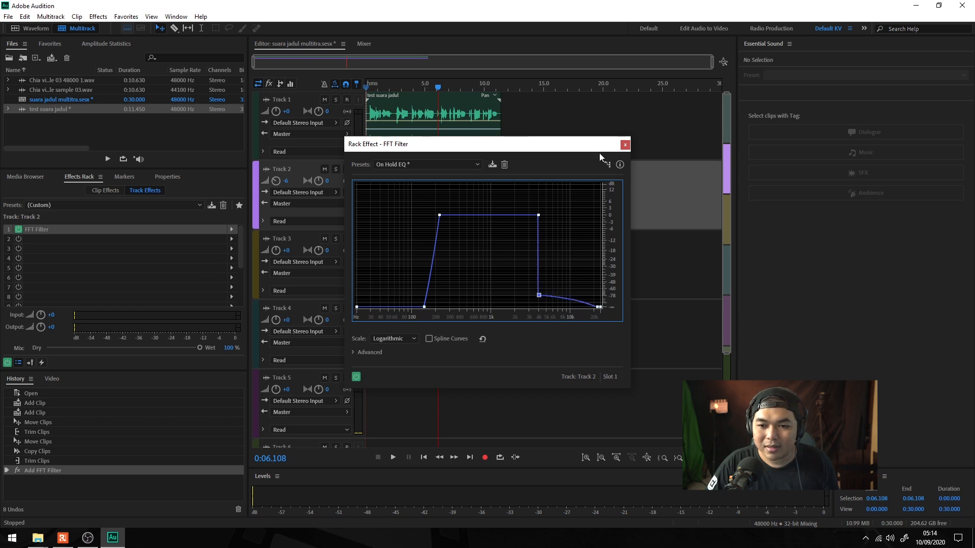
click(625, 145)
Play the voice and filtered vinyl crackle mix from the start of the session.
drag(440, 88, 355, 93)
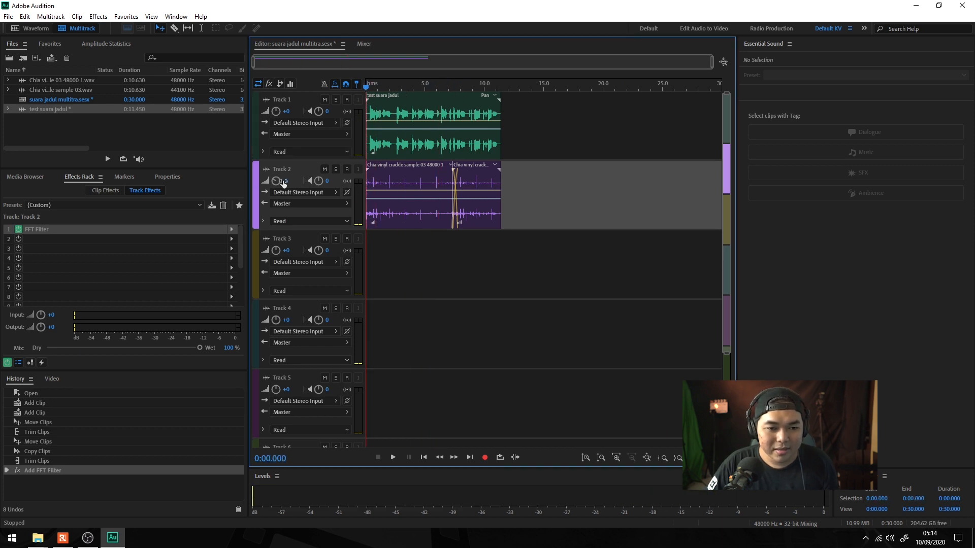
drag(283, 184, 276, 186)
key(space)
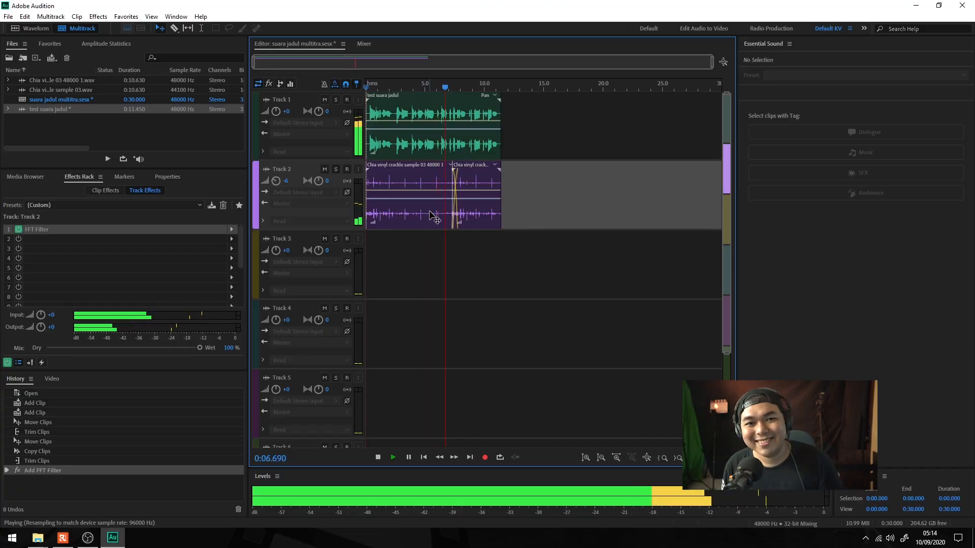
key(space)
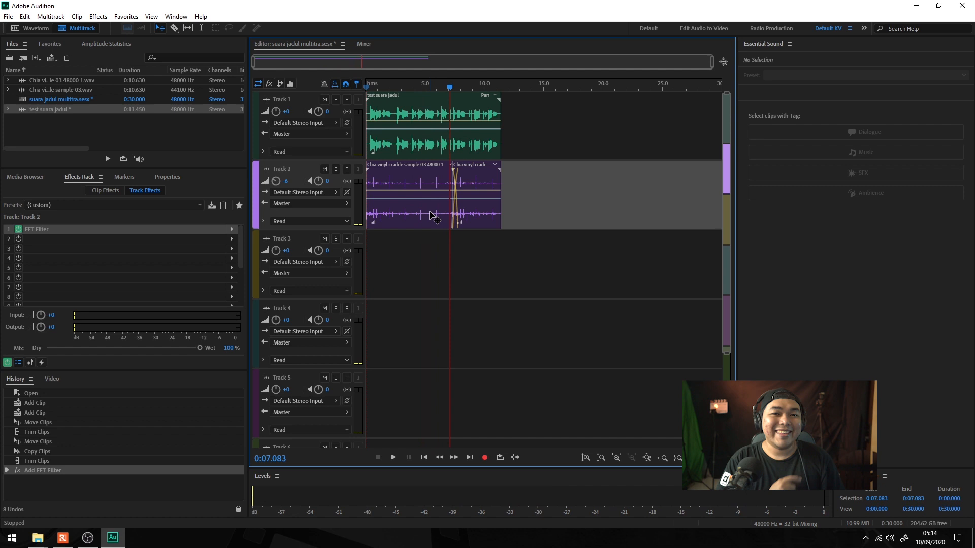